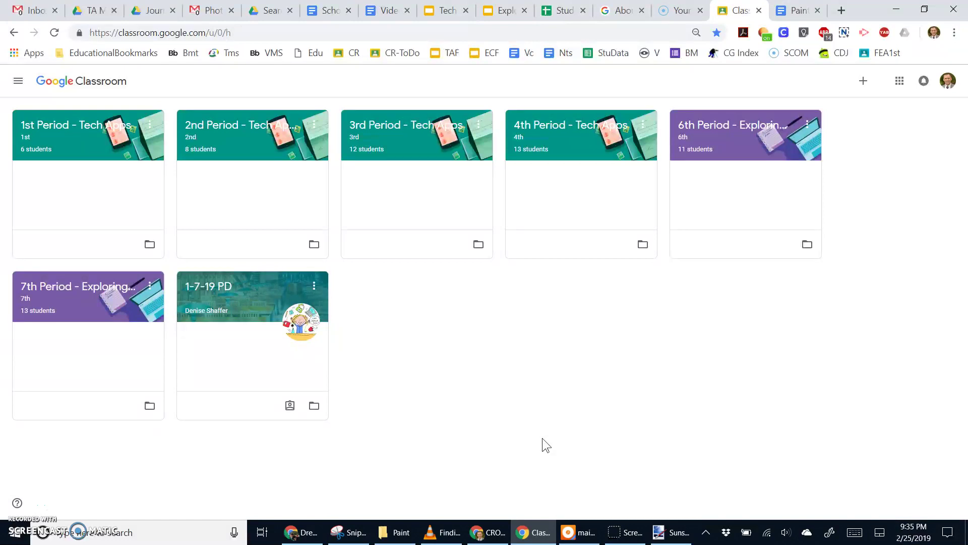
Open the Painting Project assignment in the 1st Period - Tech Apps classwork and look over its student work.
left_click(58, 133)
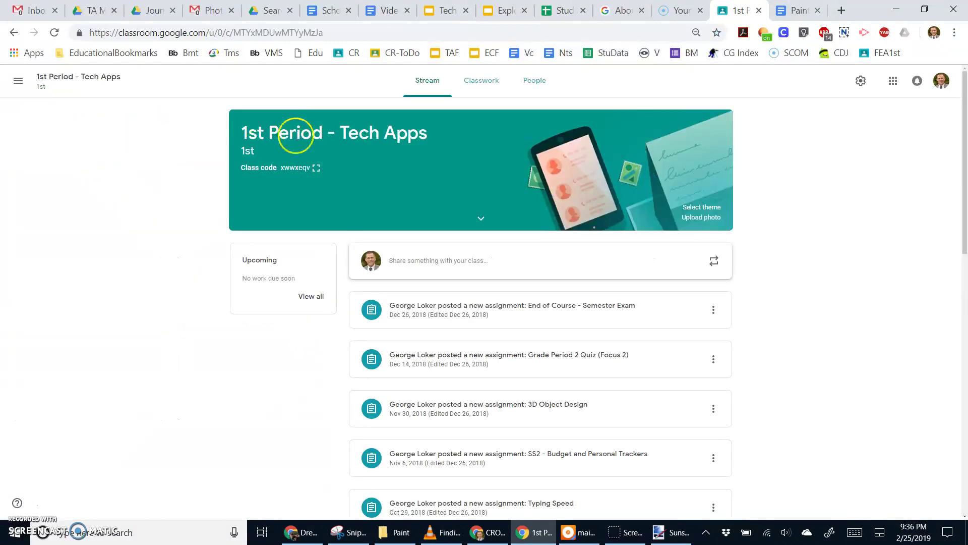
left_click(485, 82)
left_click(355, 194)
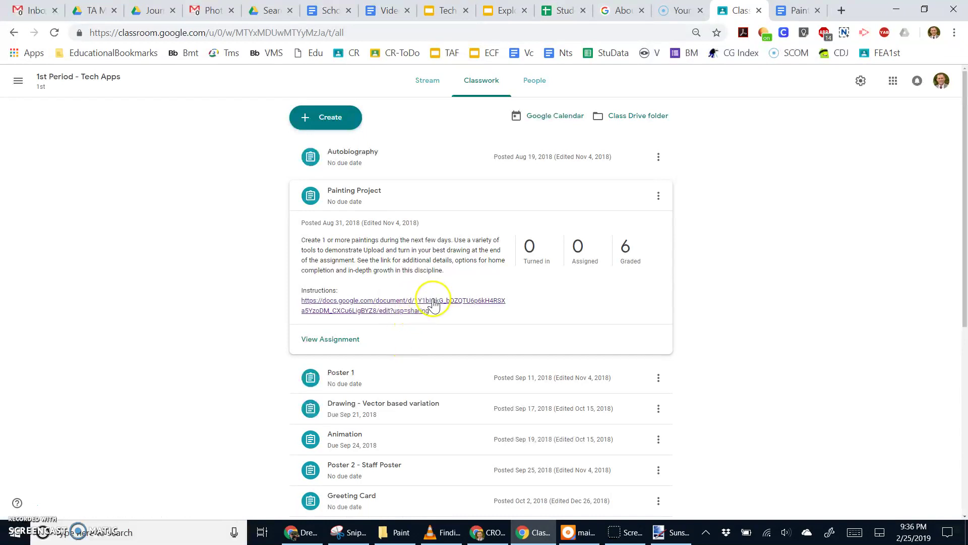
left_click(347, 343)
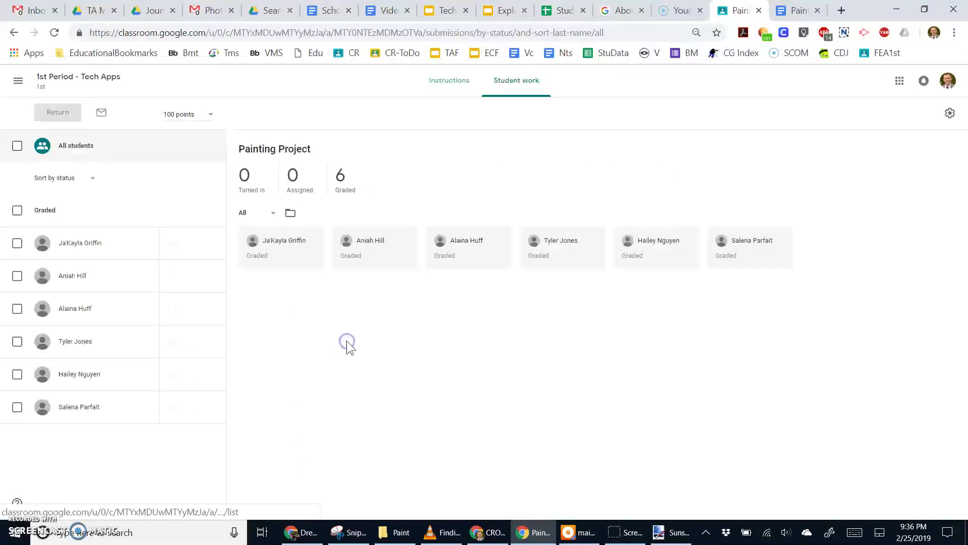
left_click(19, 82)
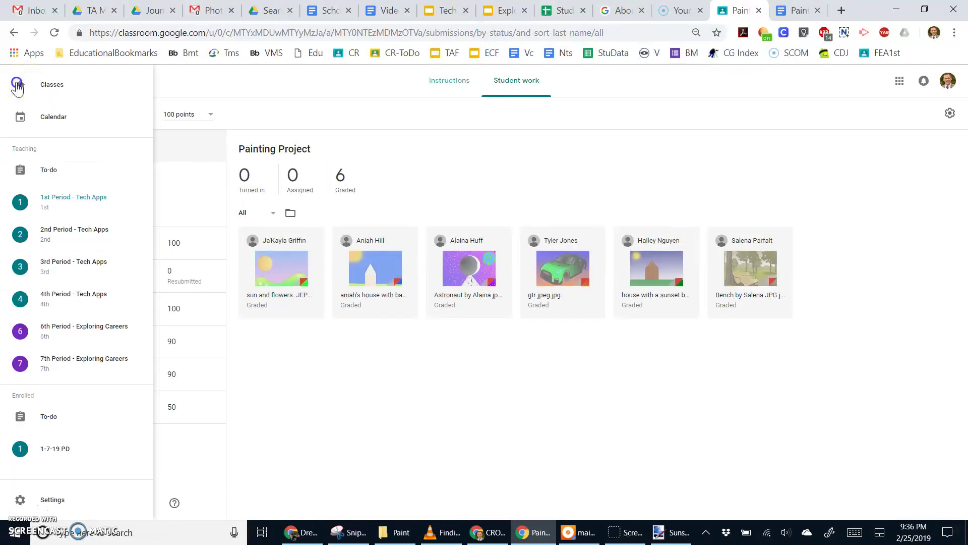
left_click(227, 82)
left_click(14, 32)
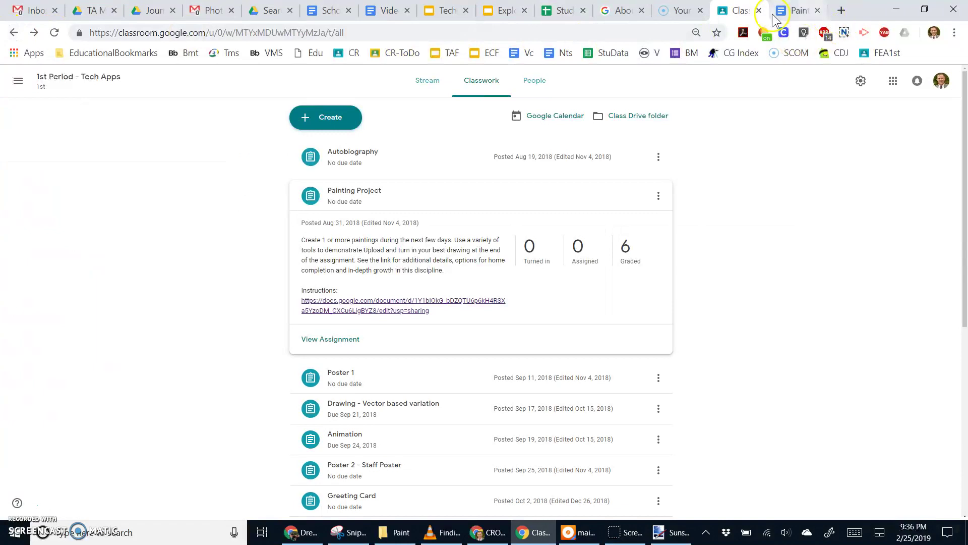
Switch to the Painting Assignment document and follow its Instructions/Setup of Document link from the summary list.
left_click(791, 16)
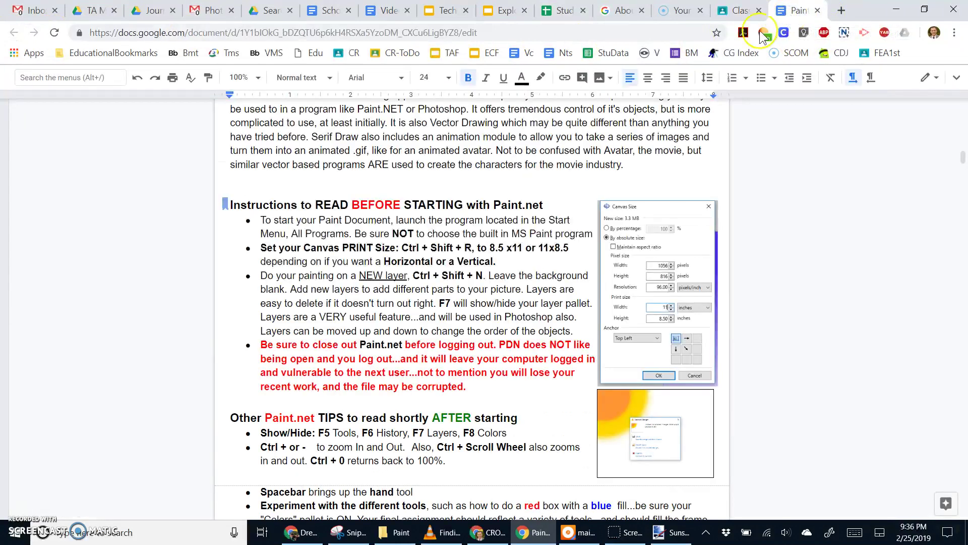
scroll(437, 232, "up", 12)
scroll(438, 236, "up", 15)
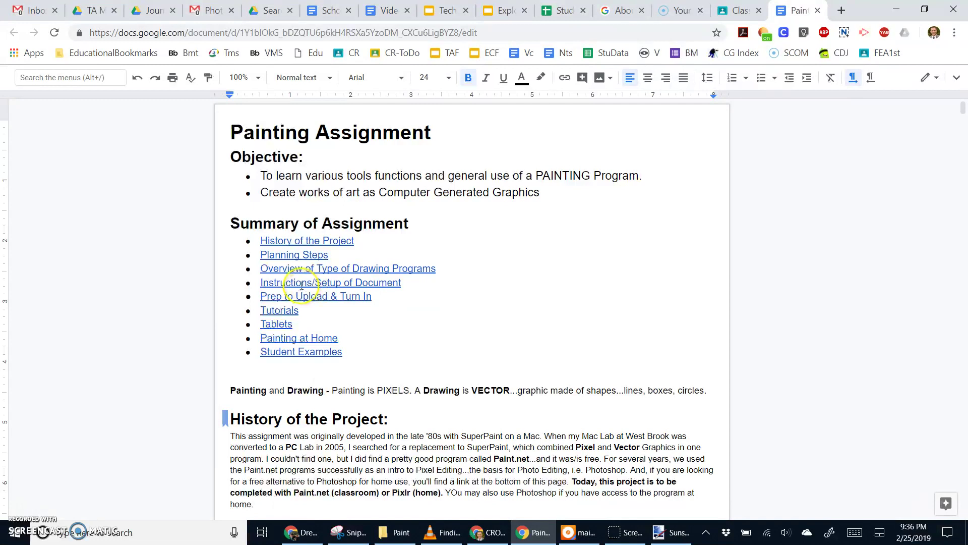
left_click(373, 281)
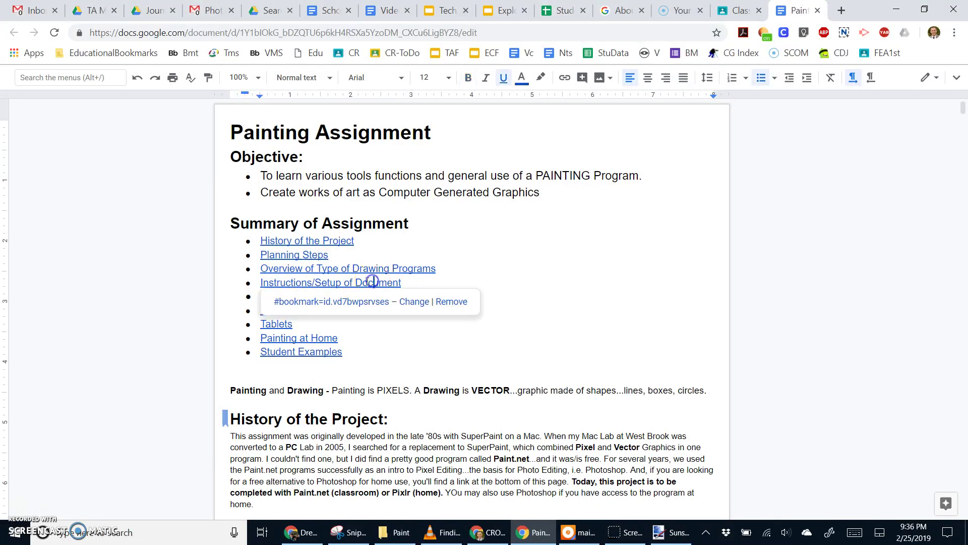
left_click(325, 301)
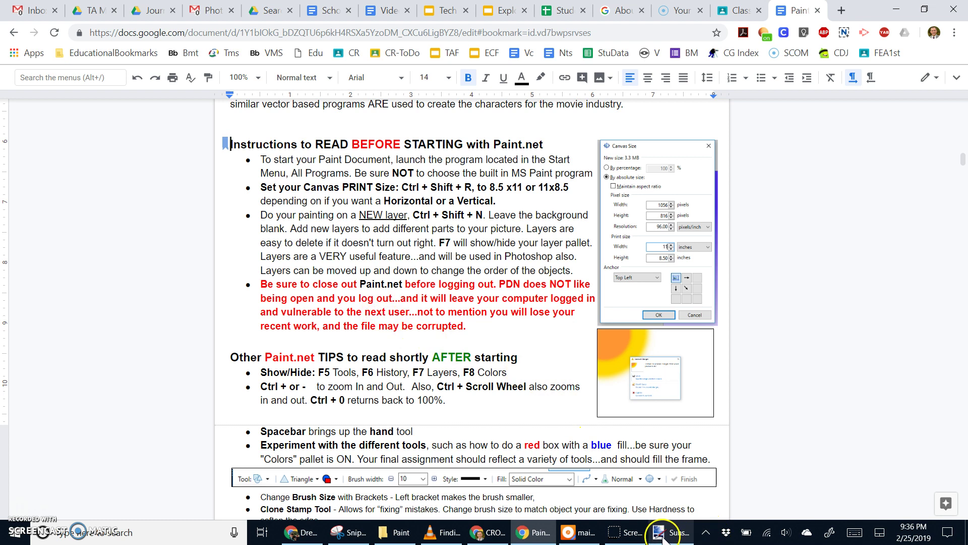
Highlight the print size options "8.5 x11 or 11x8.5" in the Paint.net instructions.
mouse_move(664, 540)
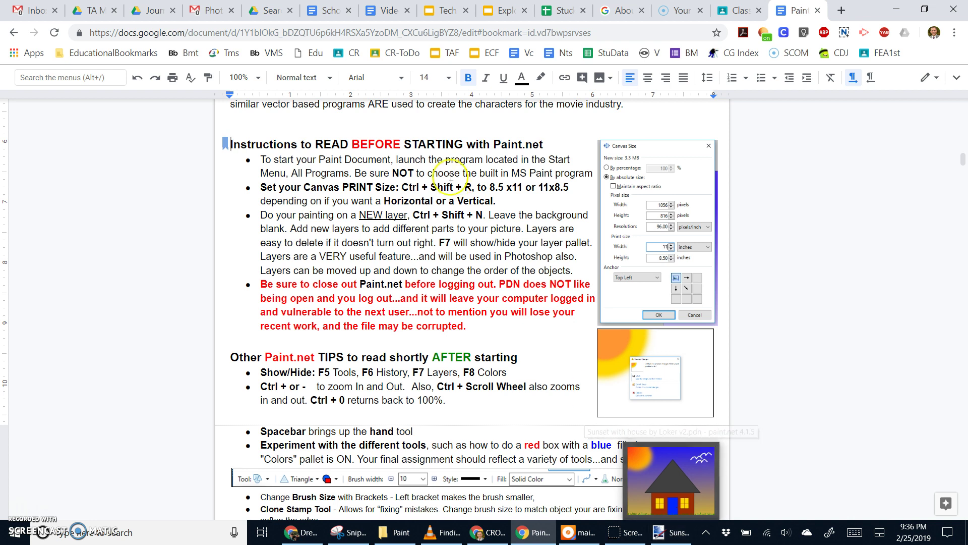
left_click(230, 153)
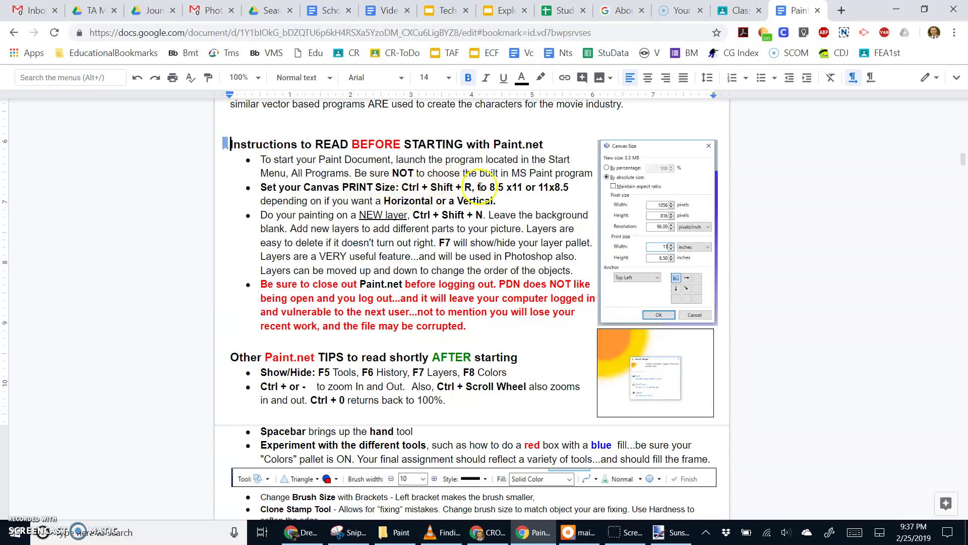
left_click_drag(489, 187, 524, 187)
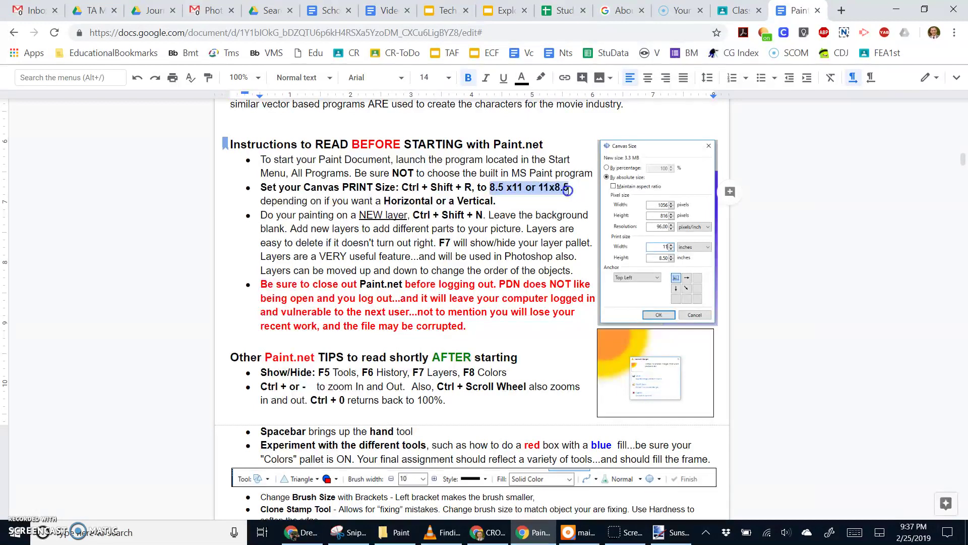
left_click_drag(567, 189, 568, 189)
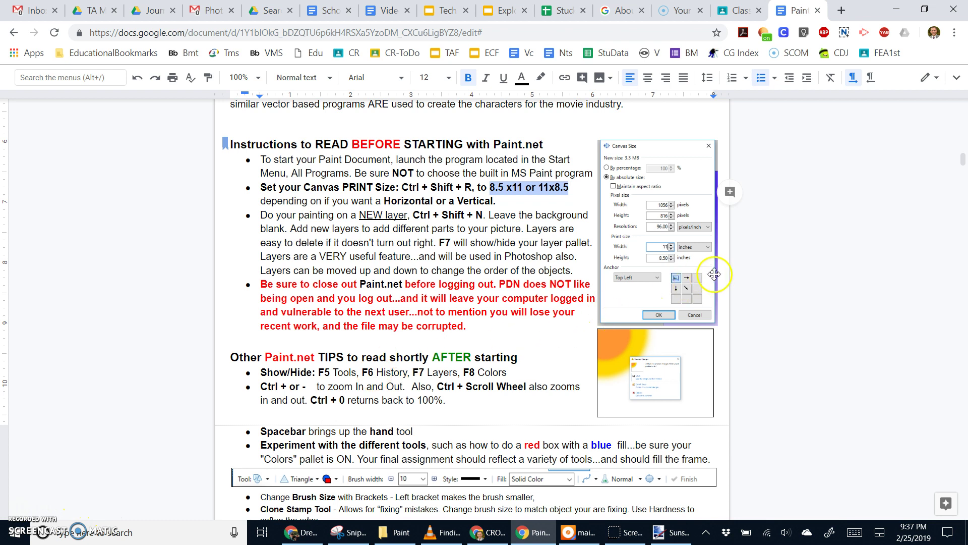
Switch to paint.net and create a new image with a print size of 11 inches wide by 8.5 inches high.
left_click(681, 536)
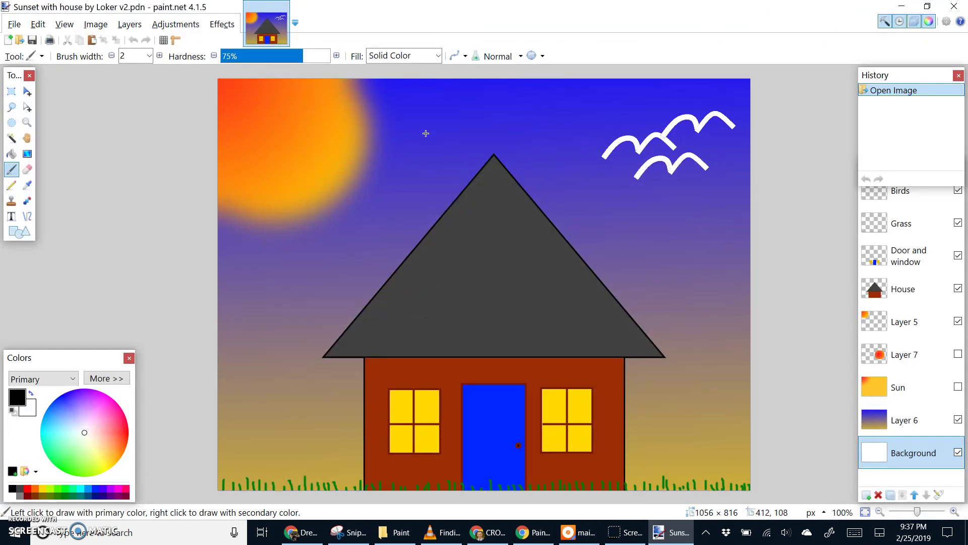
left_click(14, 25)
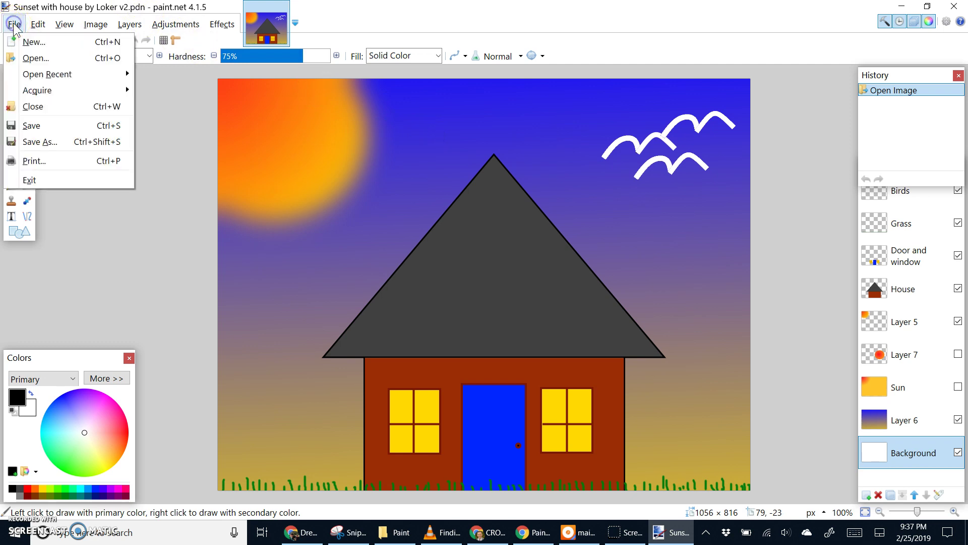
left_click(32, 42)
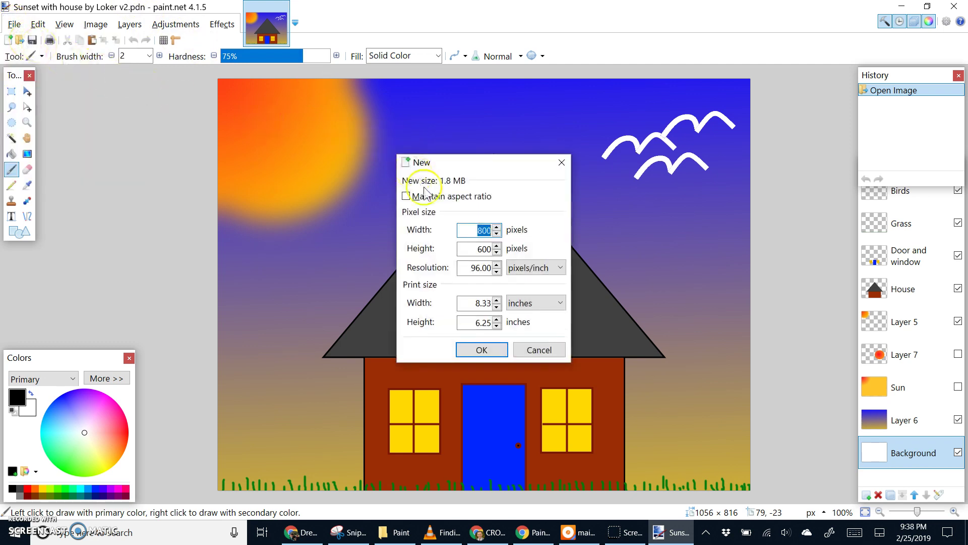
left_click_drag(469, 303, 503, 303)
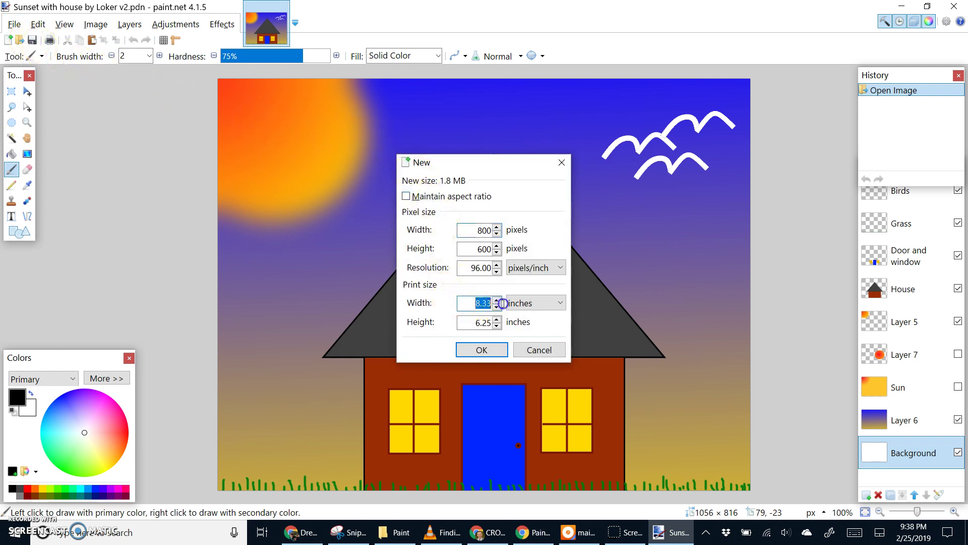
type("11")
left_click(466, 319)
left_click_drag(465, 320, 507, 322)
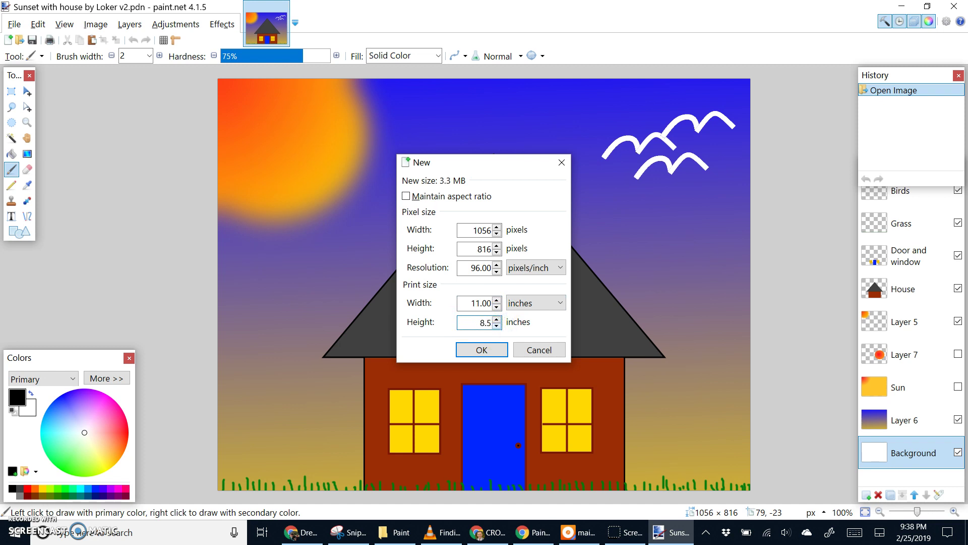
left_click(481, 352)
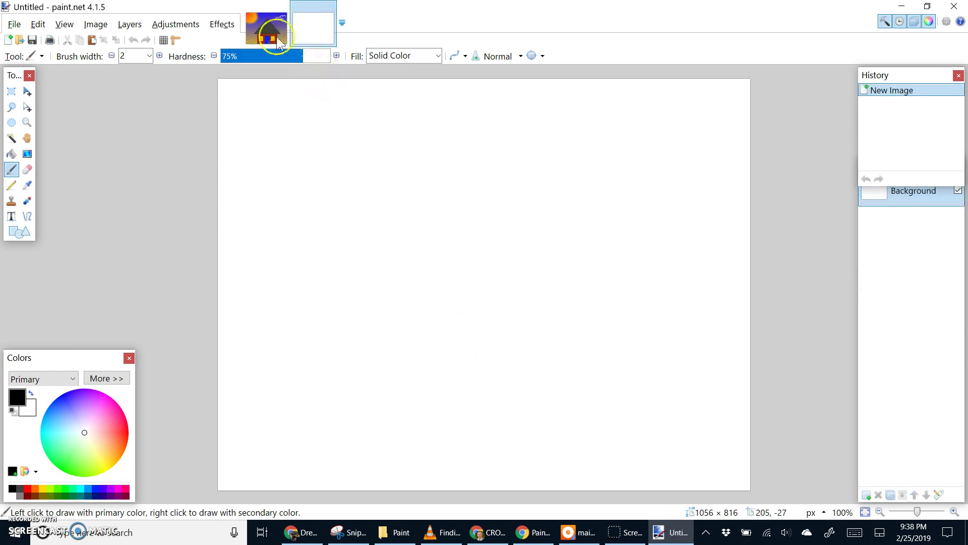
mouse_move(323, 30)
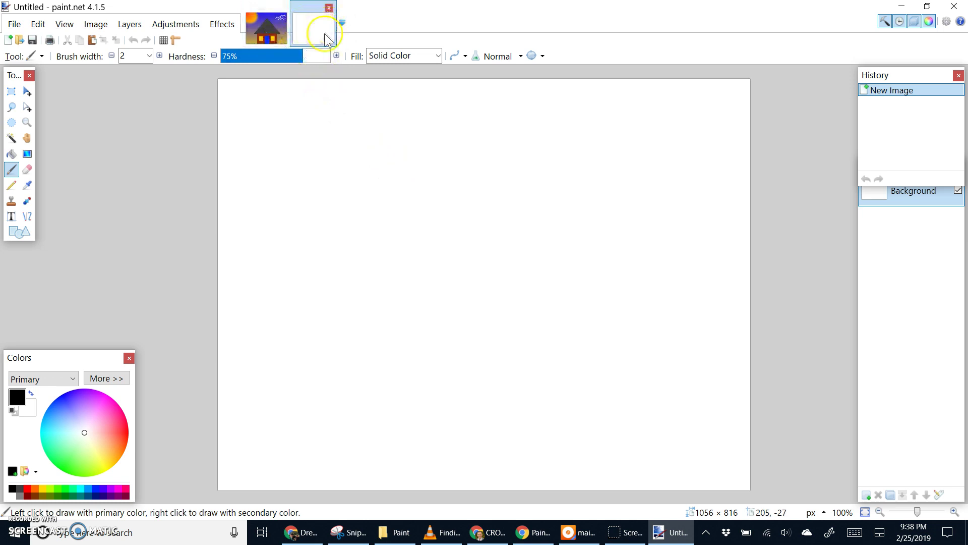
Move the Layers window down so that it no longer overlaps the History window.
left_click(931, 192)
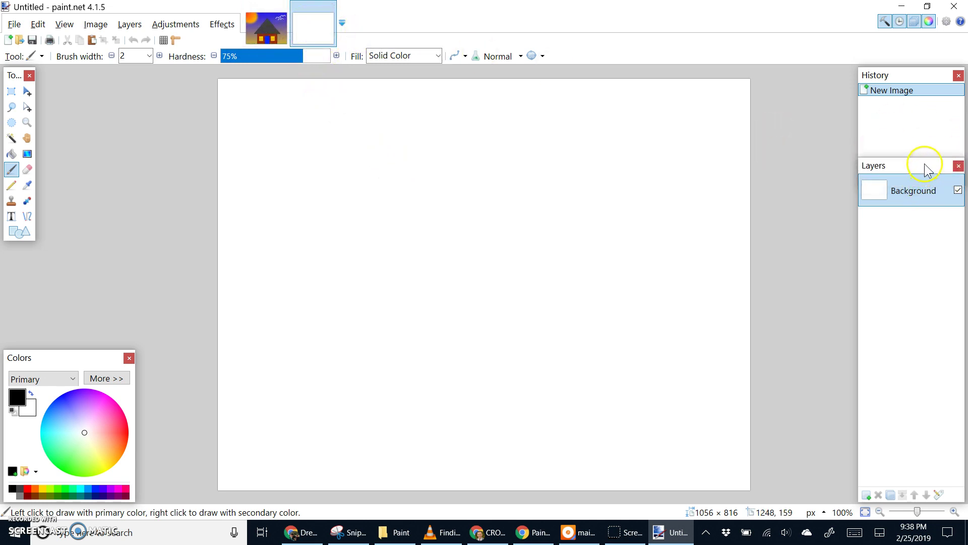
left_click(924, 147)
left_click(922, 191)
left_click_drag(914, 159, 909, 401)
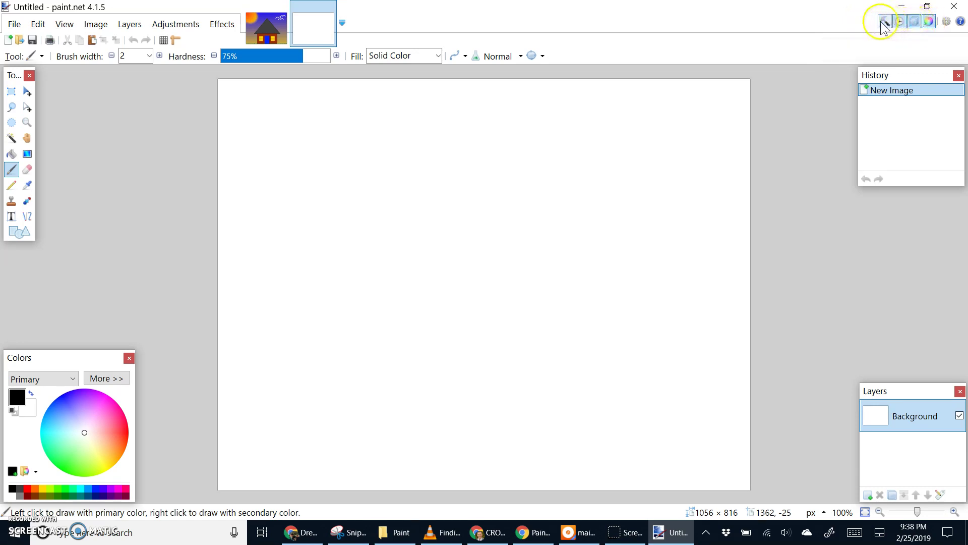
Hide the Tools, History, Layers and Colors windows.
left_click(899, 21)
left_click(900, 20)
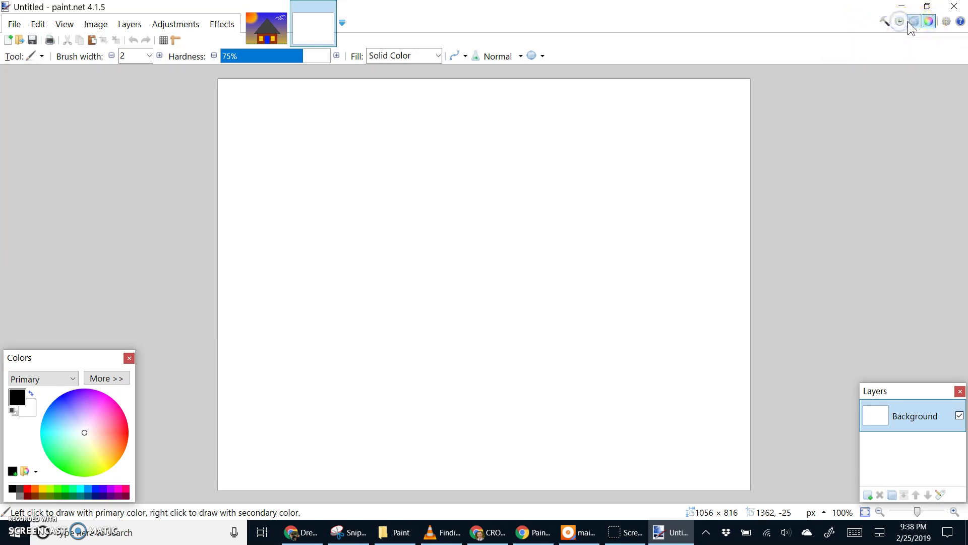
left_click(913, 21)
left_click(929, 22)
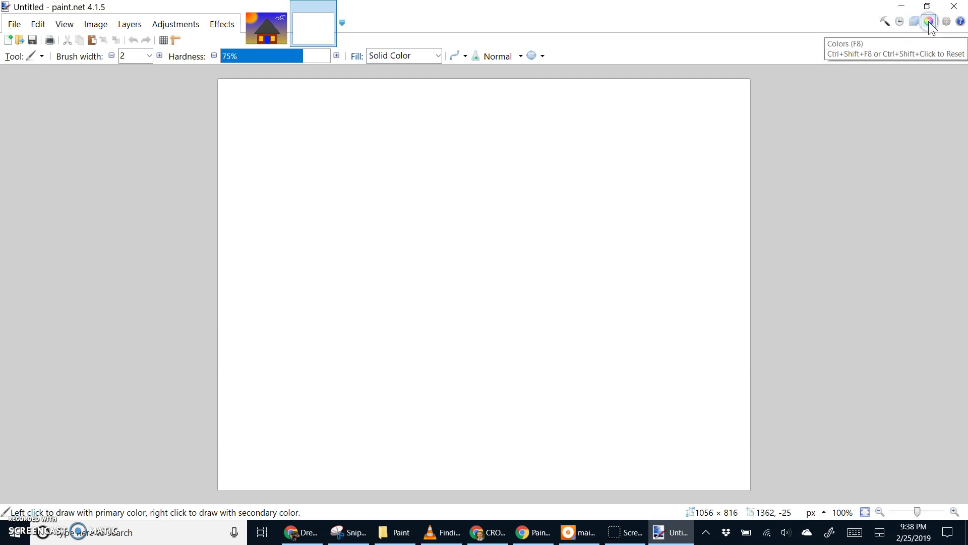
left_click(880, 39)
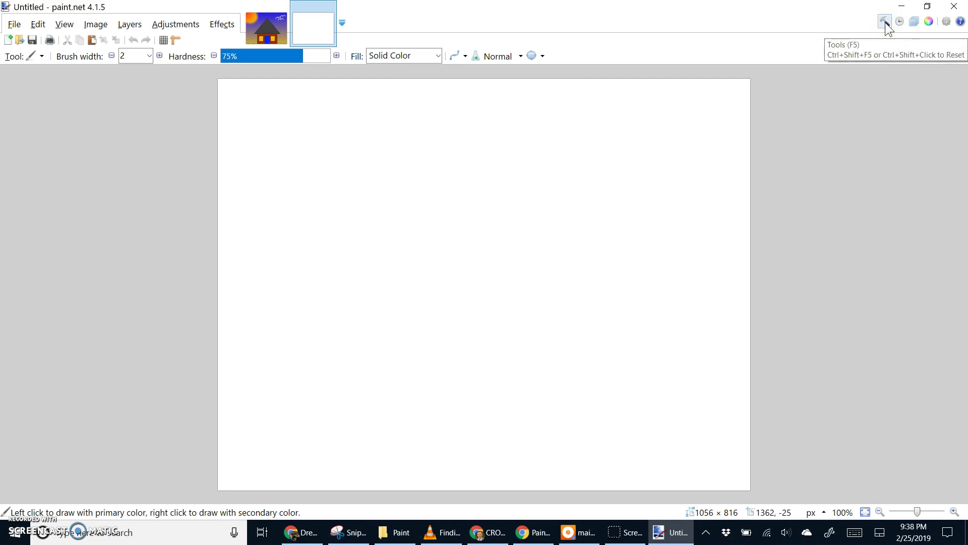
Show the Tools, History, Layers and Colors windows again.
left_click(886, 22)
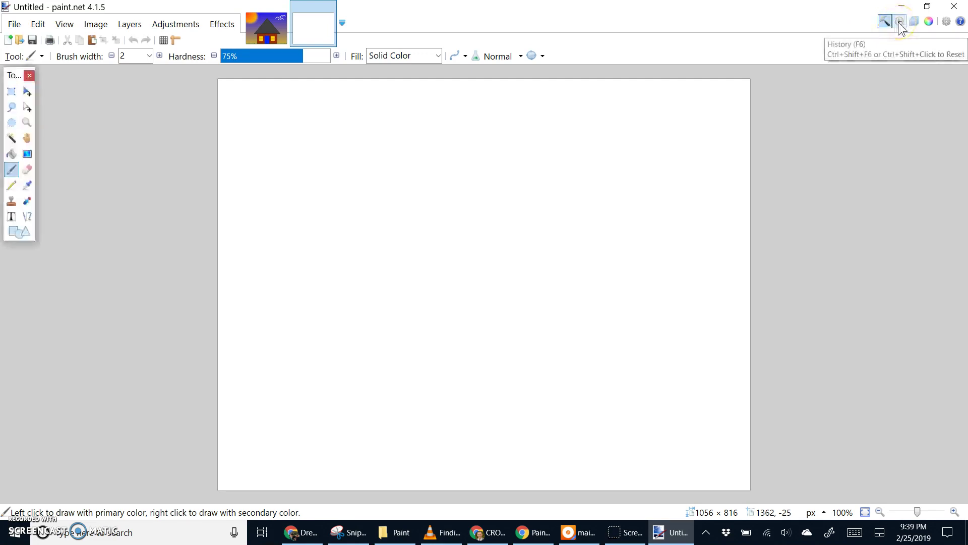
left_click(900, 23)
left_click(915, 22)
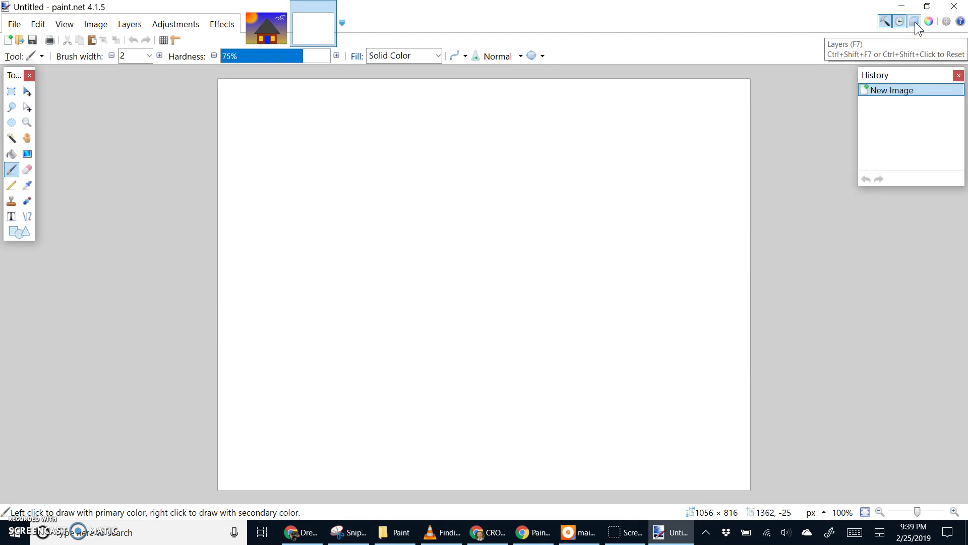
left_click(916, 24)
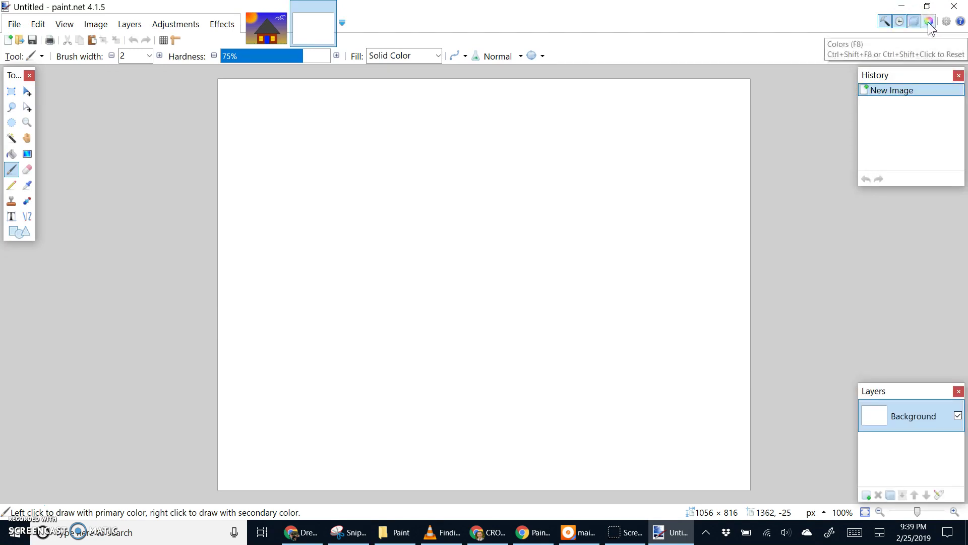
left_click(928, 23)
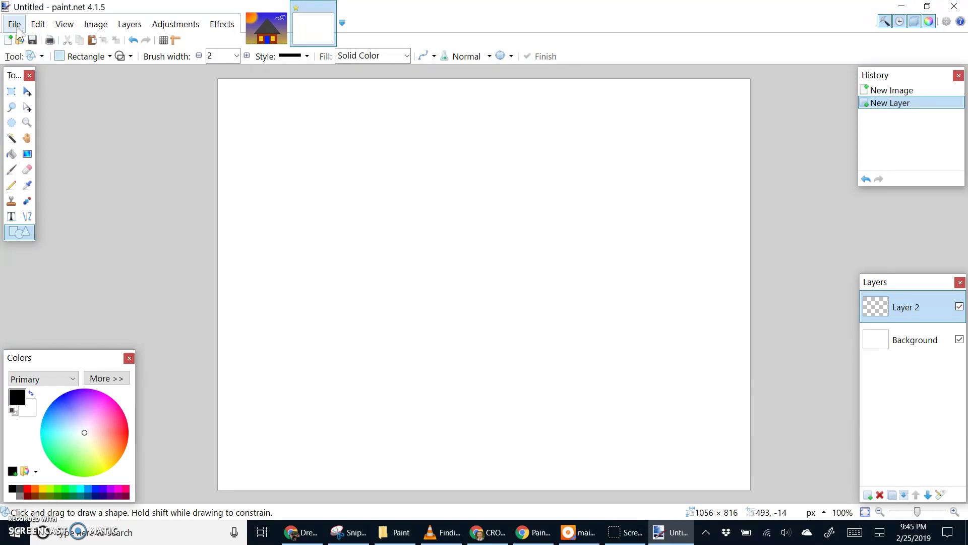
Change the canvas to portrait with a print size of 8.5 inches wide by 11 inches high.
left_click(91, 27)
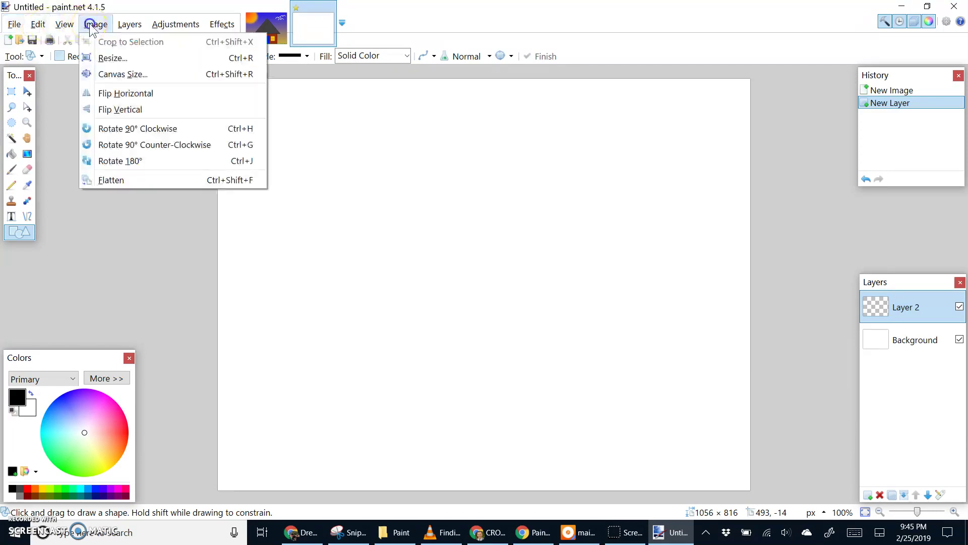
left_click(112, 75)
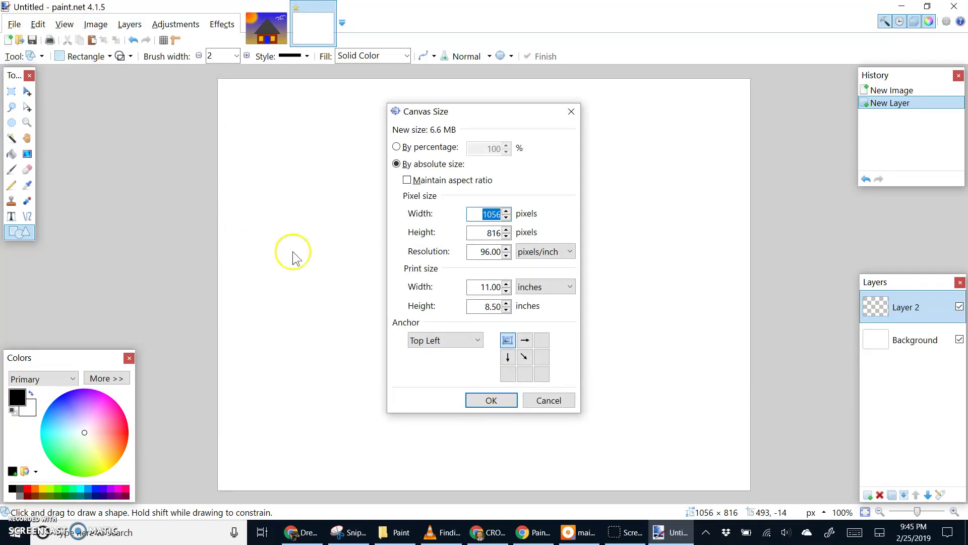
left_click(480, 288)
left_click_drag(480, 287, 504, 290)
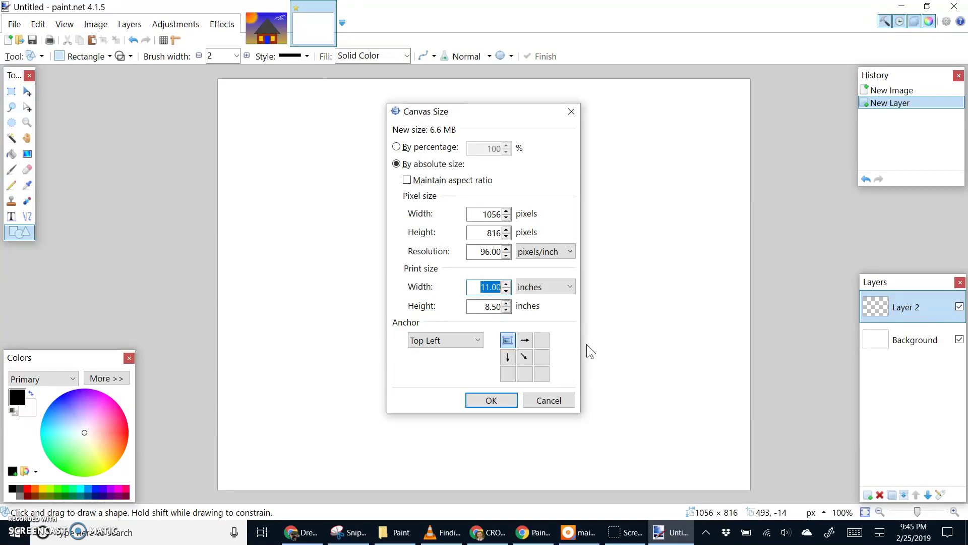
type("8.5")
key("Tab")
key("Tab")
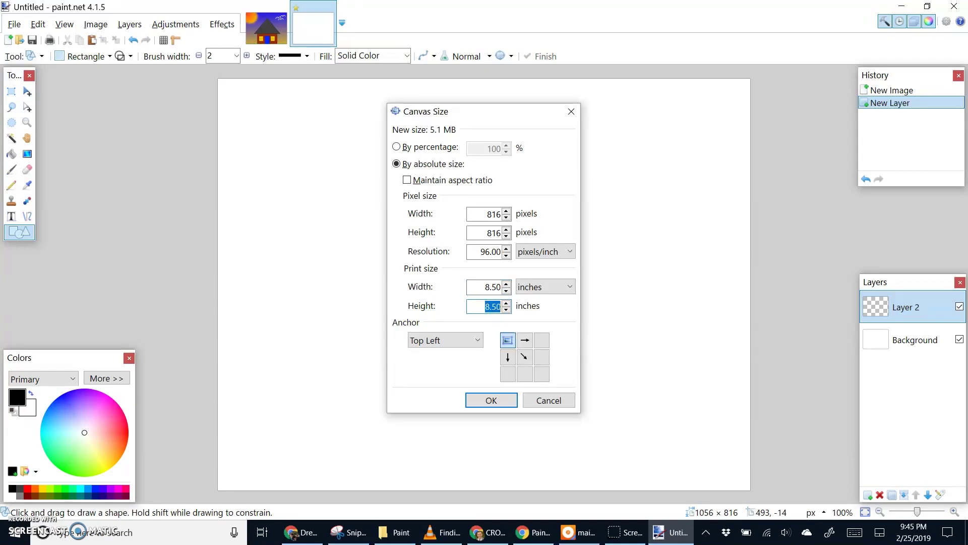
type("11")
left_click(488, 400)
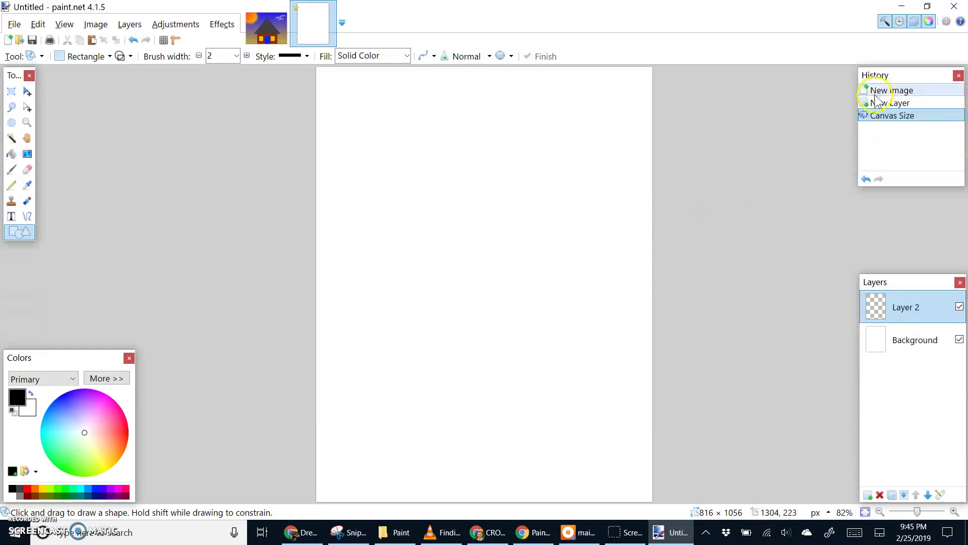
Revert the image to its New Image state in the history, undoing the canvas resize and the added layer.
left_click(907, 90)
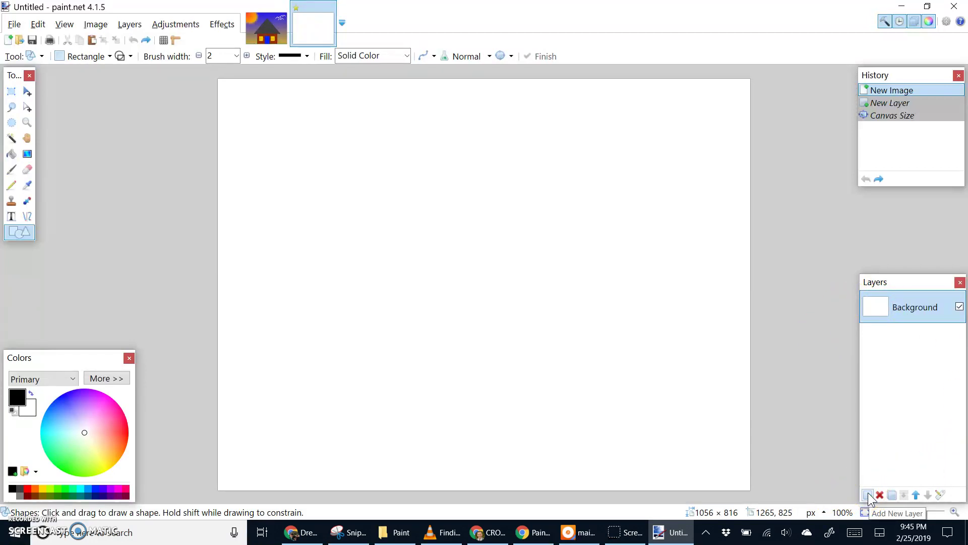
Add a new layer above the Background layer.
left_click(126, 26)
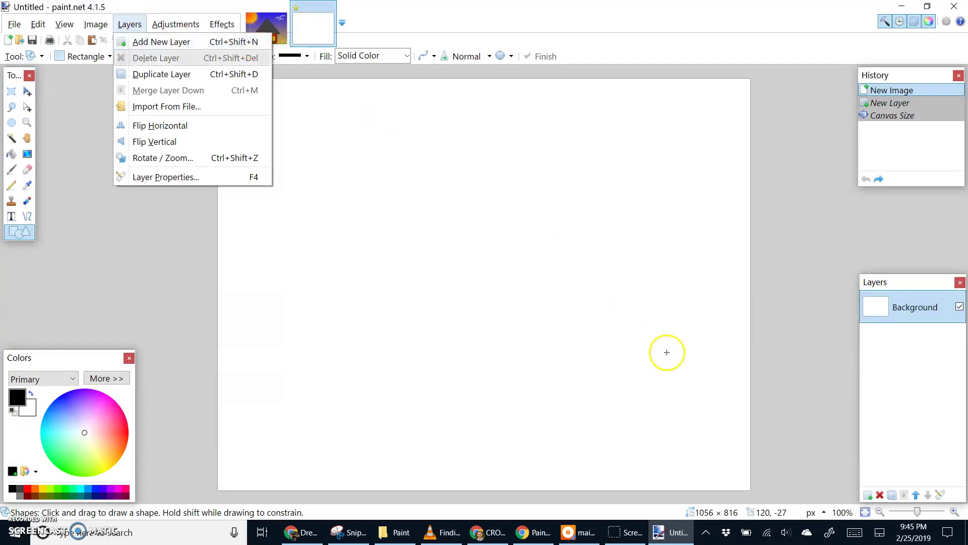
left_click(869, 499)
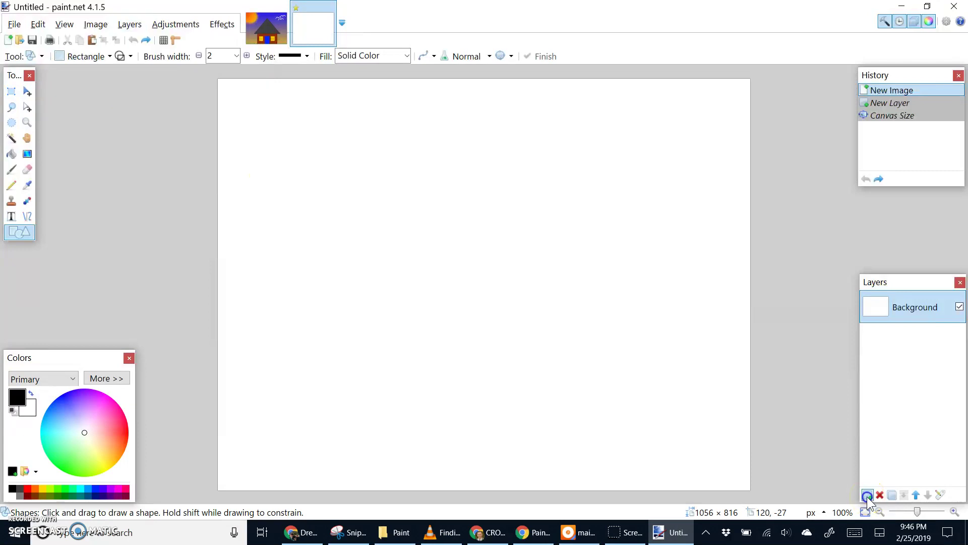
left_click(867, 496)
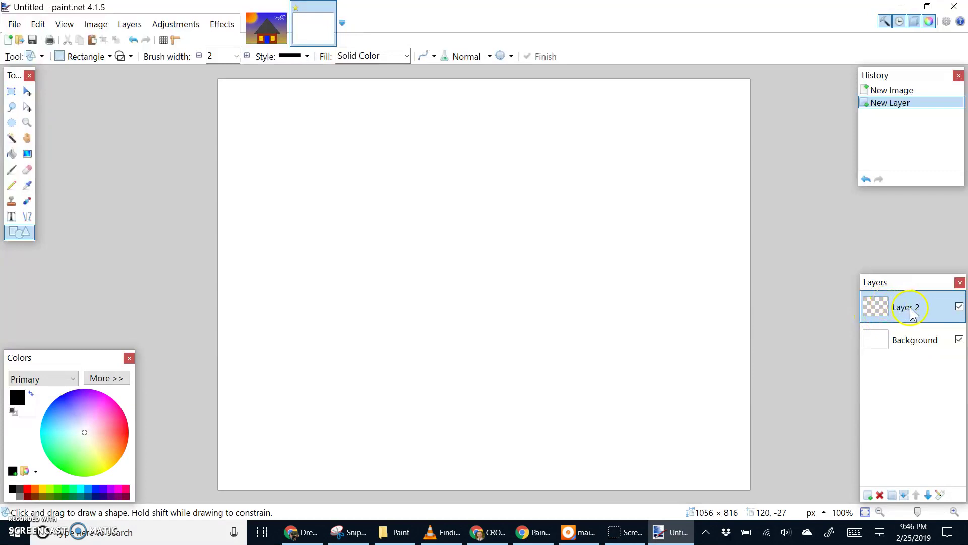
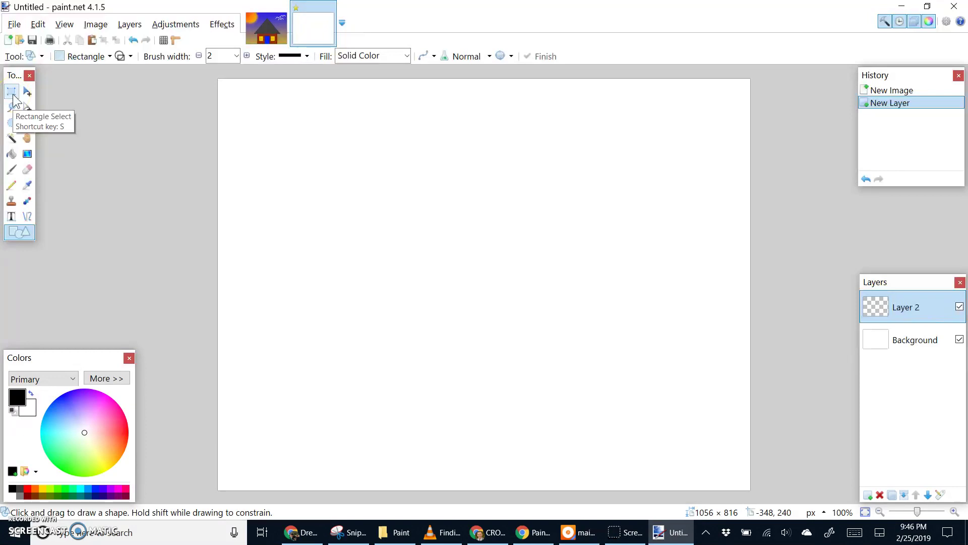
Review the toolbox, from the selection and move tools down to the Eraser, Recolor and Text tools.
left_click(12, 107)
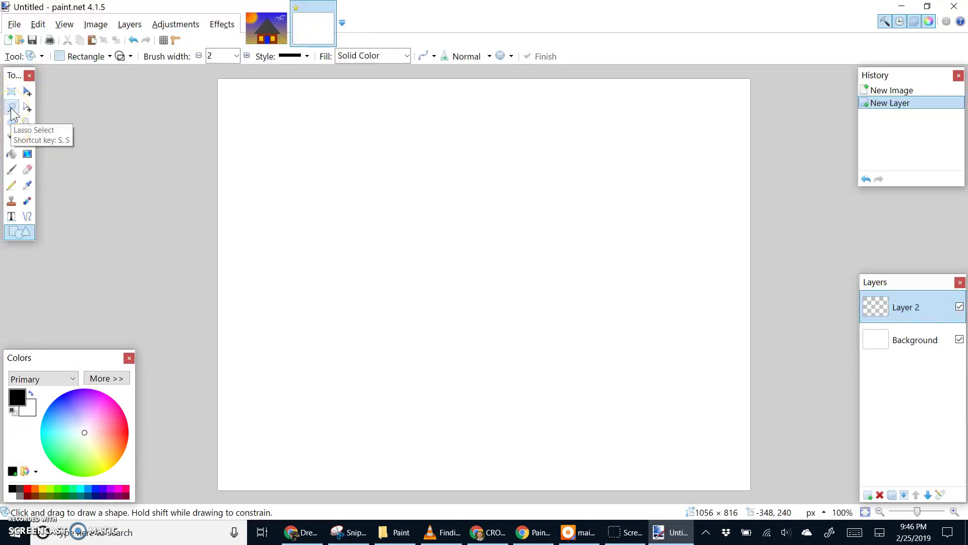
left_click(12, 122)
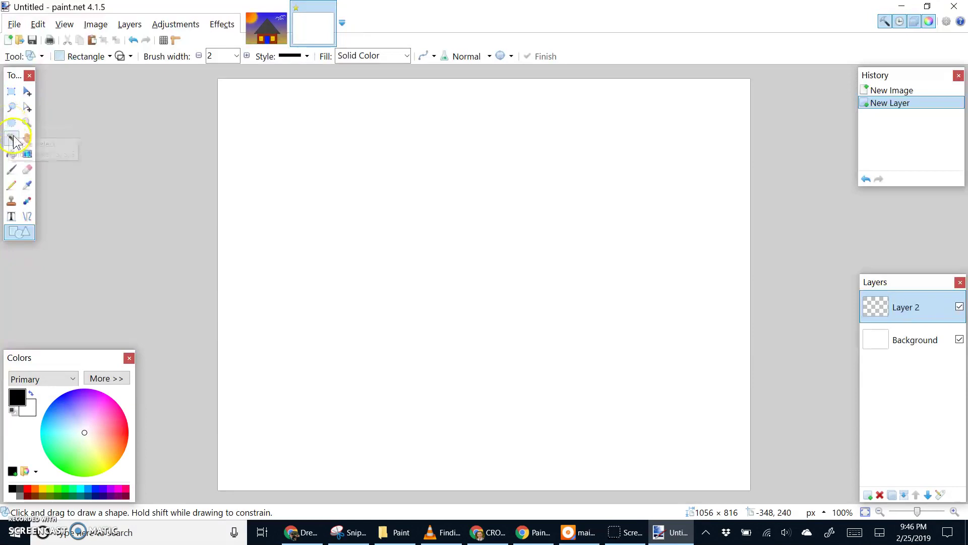
left_click(14, 137)
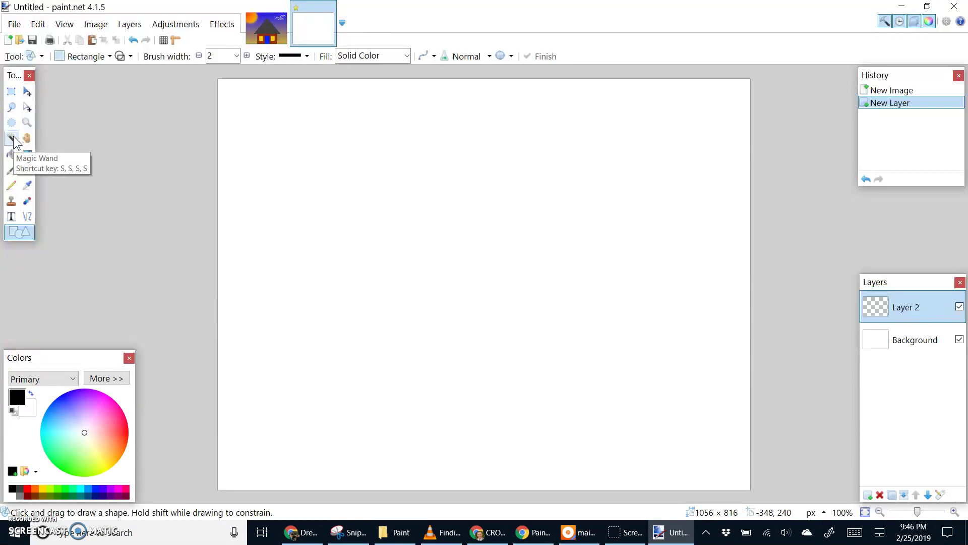
left_click(27, 91)
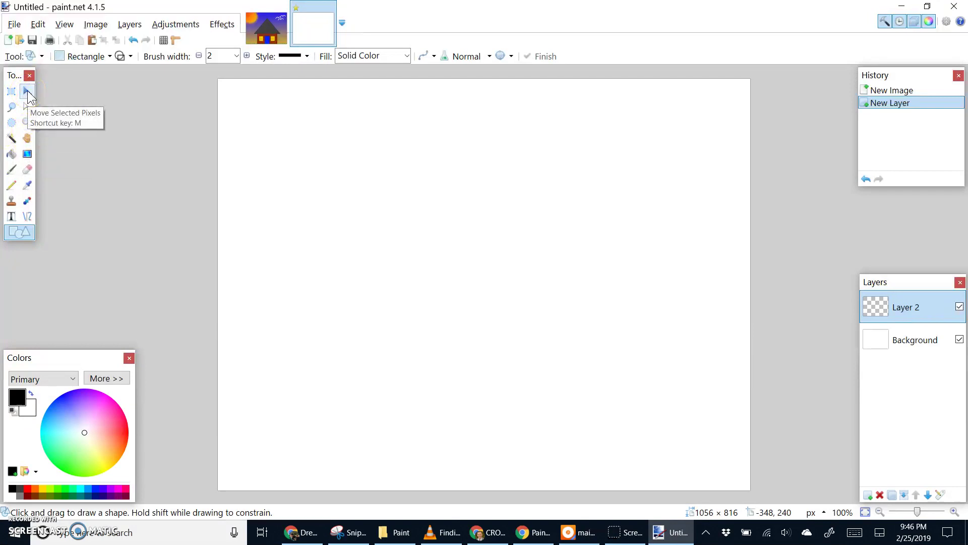
left_click(28, 107)
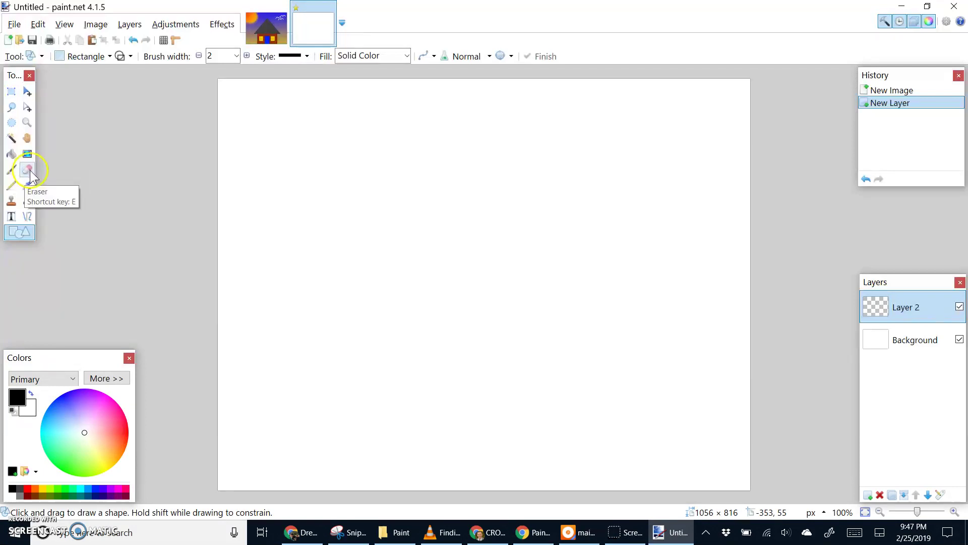
left_click(13, 208)
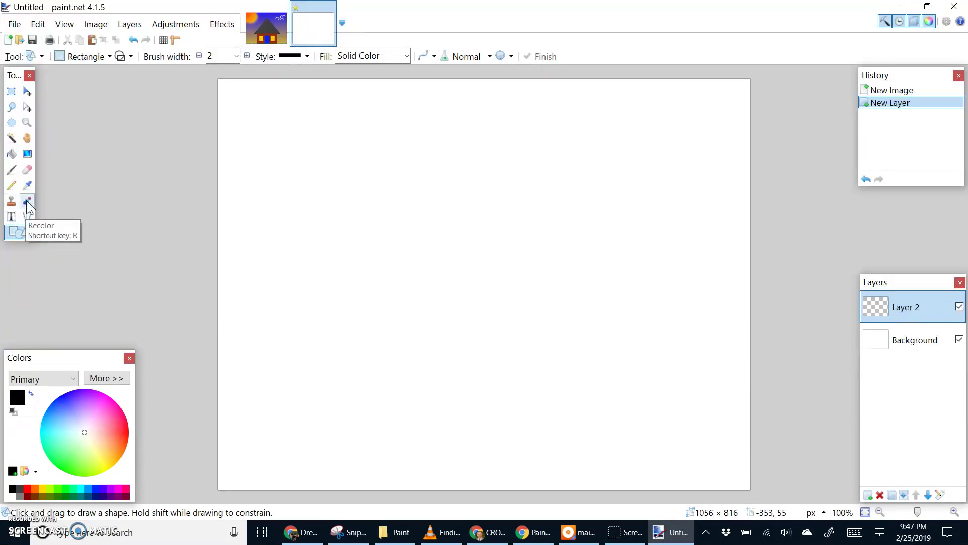
left_click(14, 221)
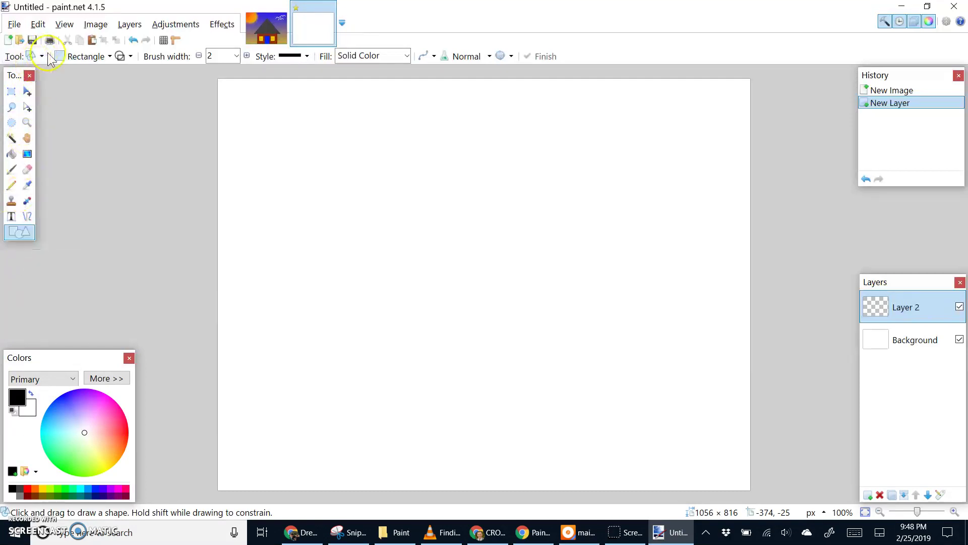
Look through the shapes available for the Shapes tool and its outline and fill draw modes.
left_click(103, 58)
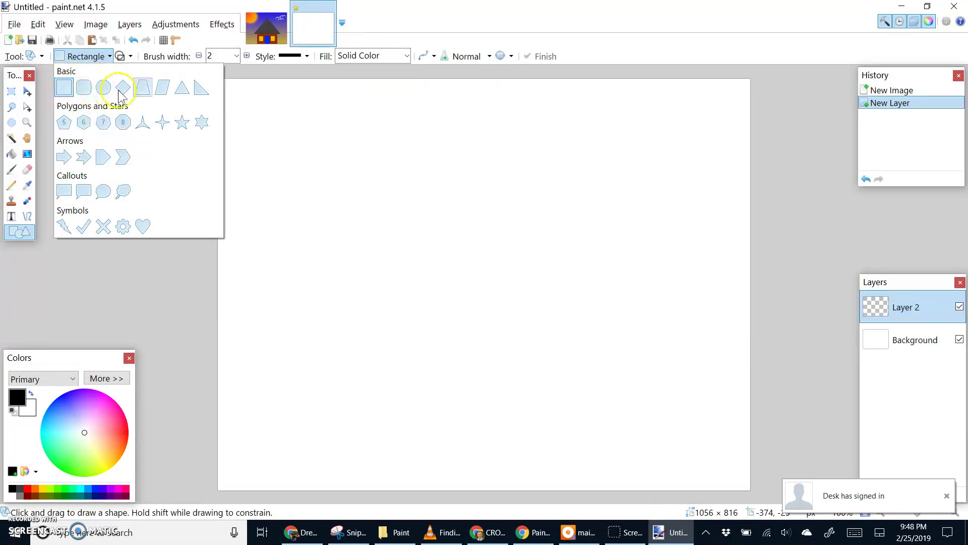
left_click(86, 57)
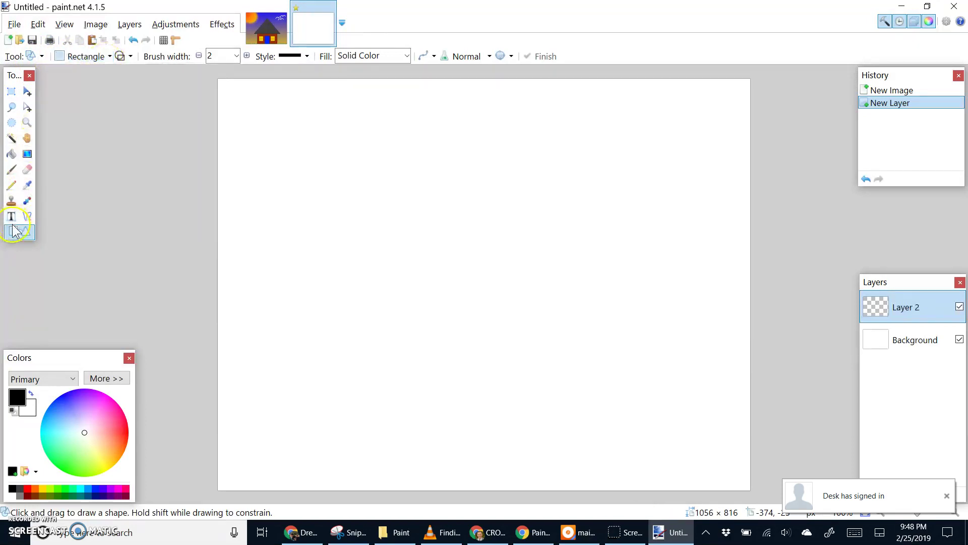
left_click(108, 57)
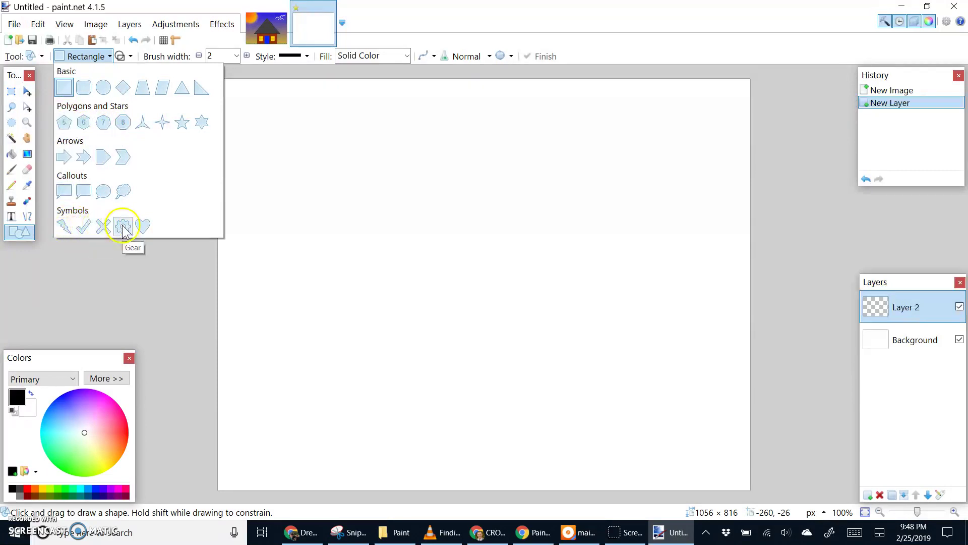
left_click(19, 231)
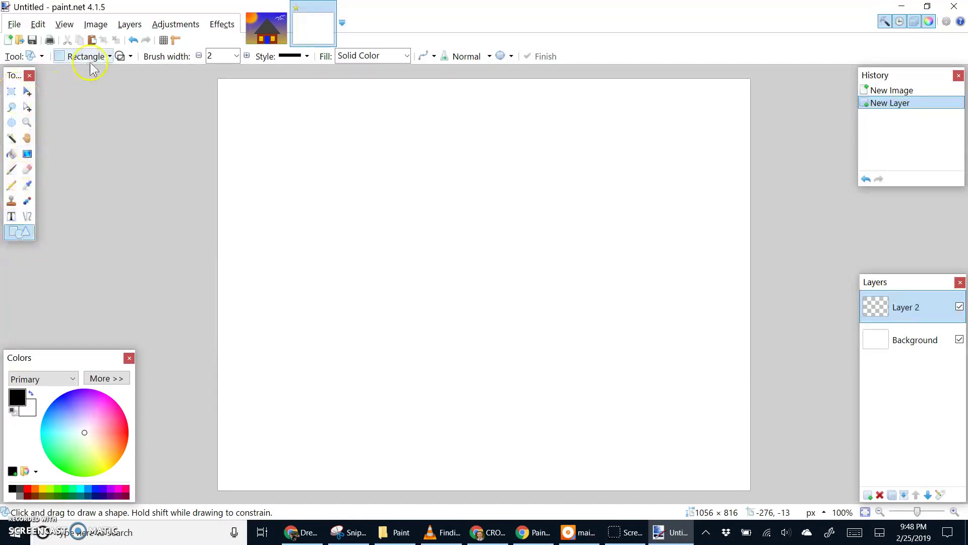
left_click(130, 56)
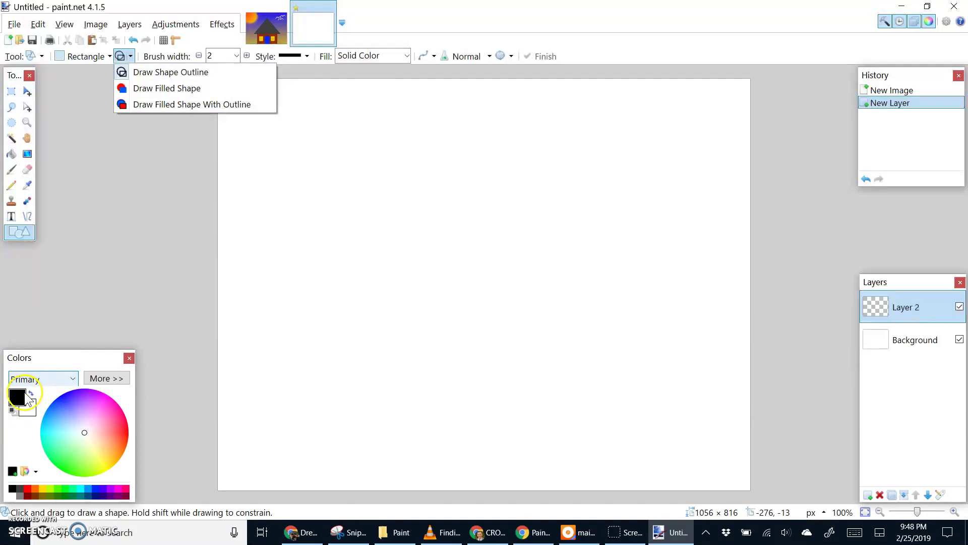
left_click(78, 55)
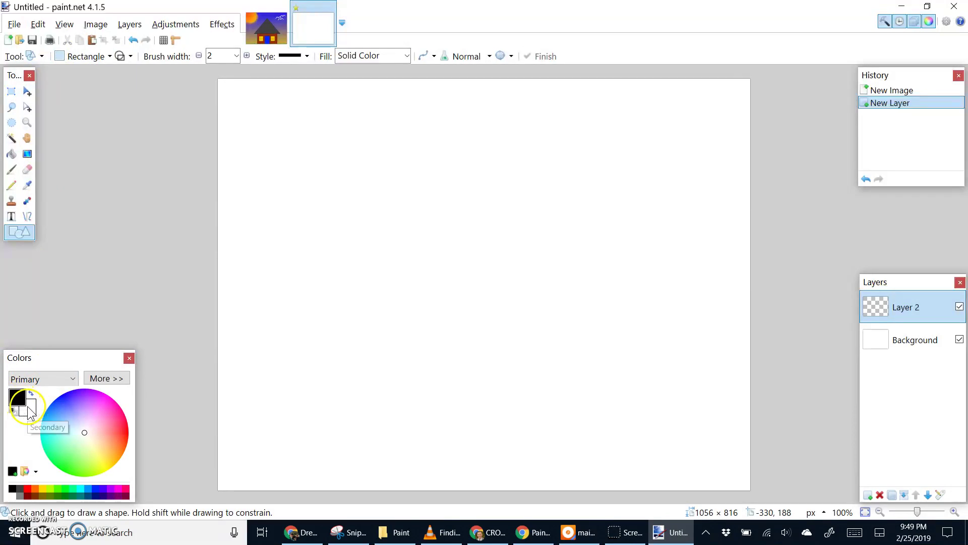
Draw an outlined rectangle about 469 × 389 pixels in the upper-left part of the canvas on Layer 2.
left_click(126, 55)
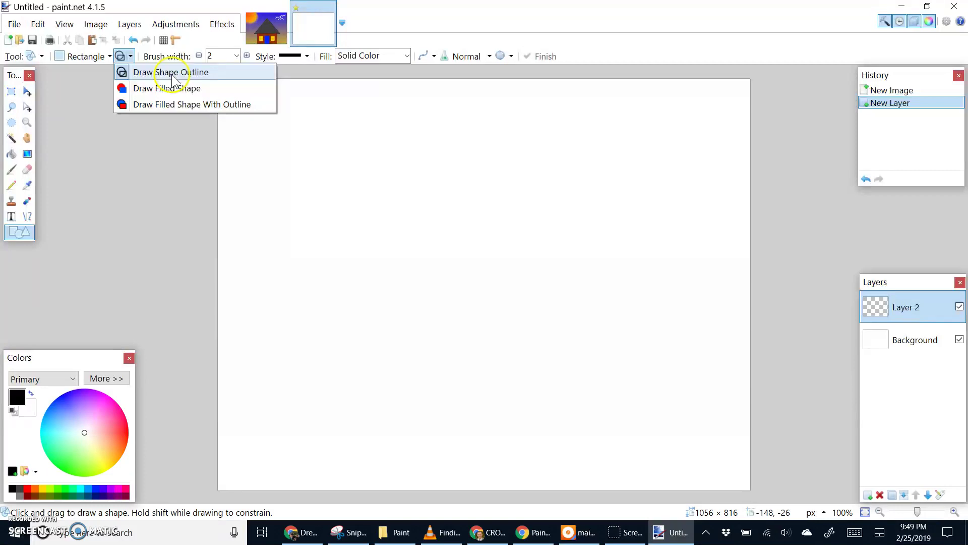
left_click(273, 143)
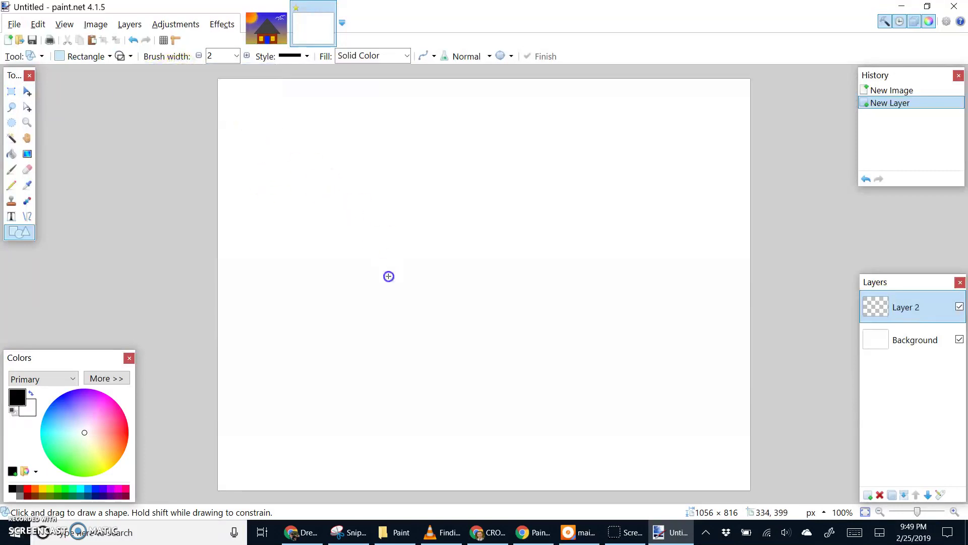
mouse_move(257, 118)
left_mouse_down()
mouse_move(367, 261)
mouse_move(439, 303)
mouse_move(492, 315)
left_mouse_up()
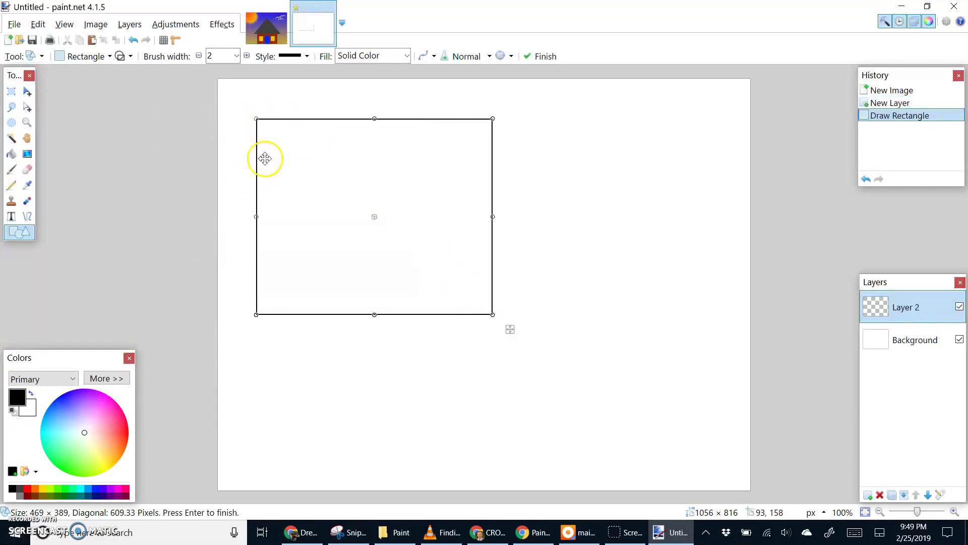
Try a pink outline color on the rectangle, and reset the colors to black and white.
left_click(130, 55)
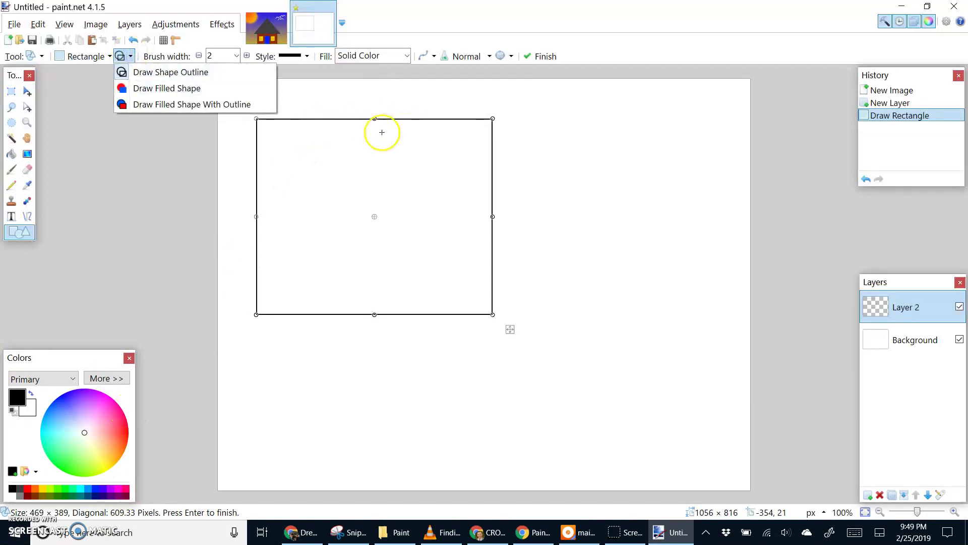
left_click(120, 425)
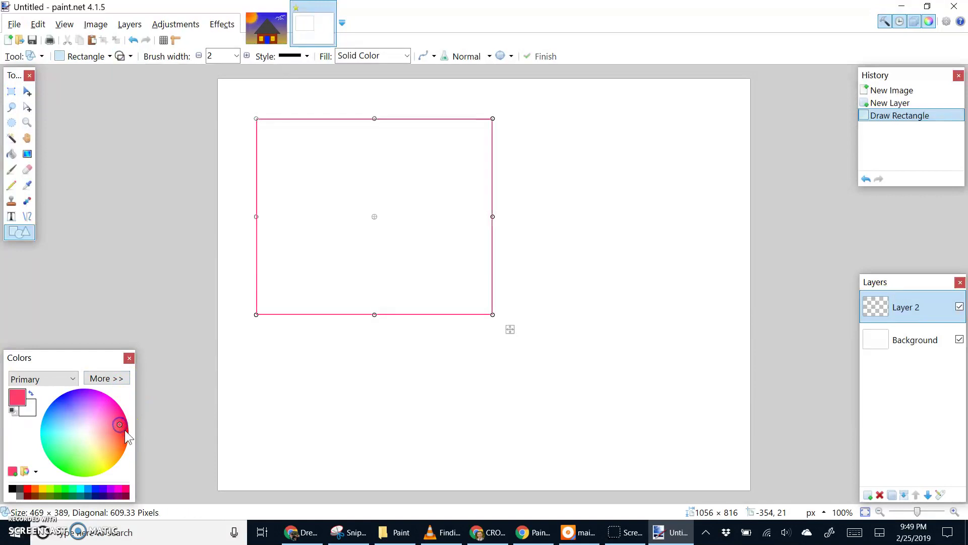
left_click(13, 411)
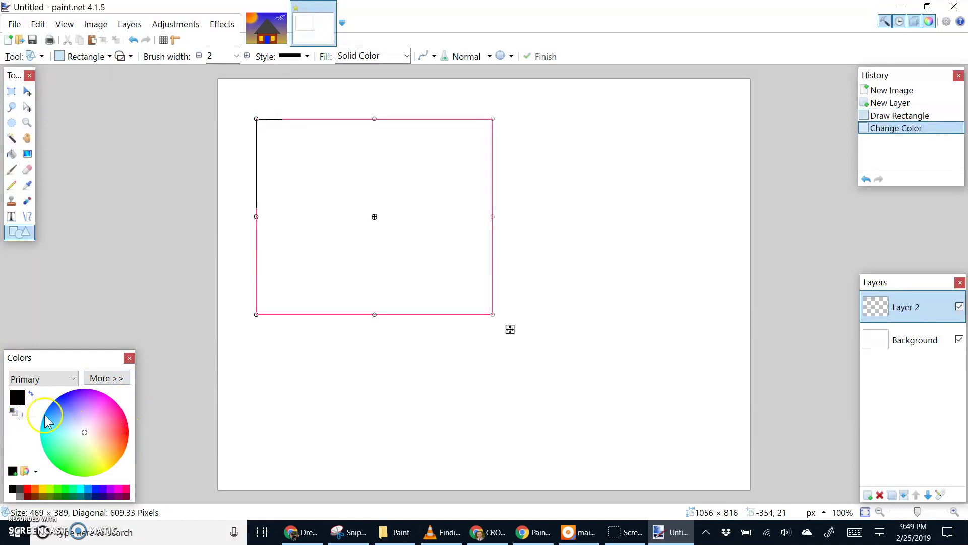
Change the rectangle's draw mode to Draw Filled Shape, and from that to Draw Filled Shape With Outline.
left_click(123, 56)
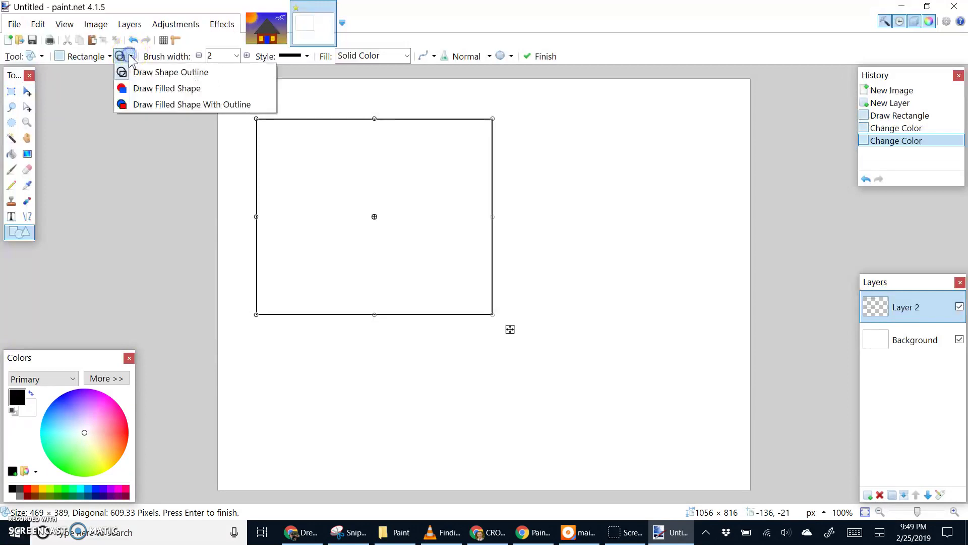
left_click(188, 88)
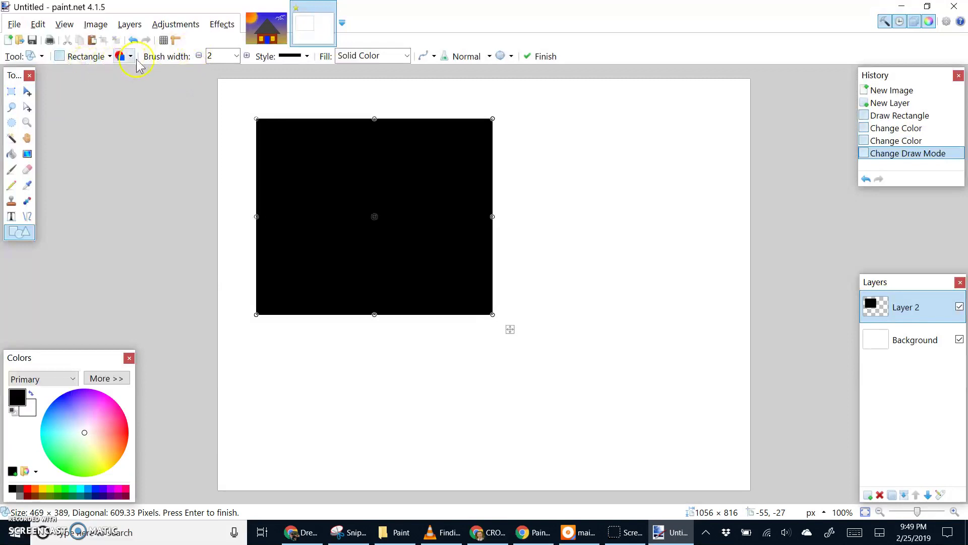
left_click(126, 56)
left_click(138, 103)
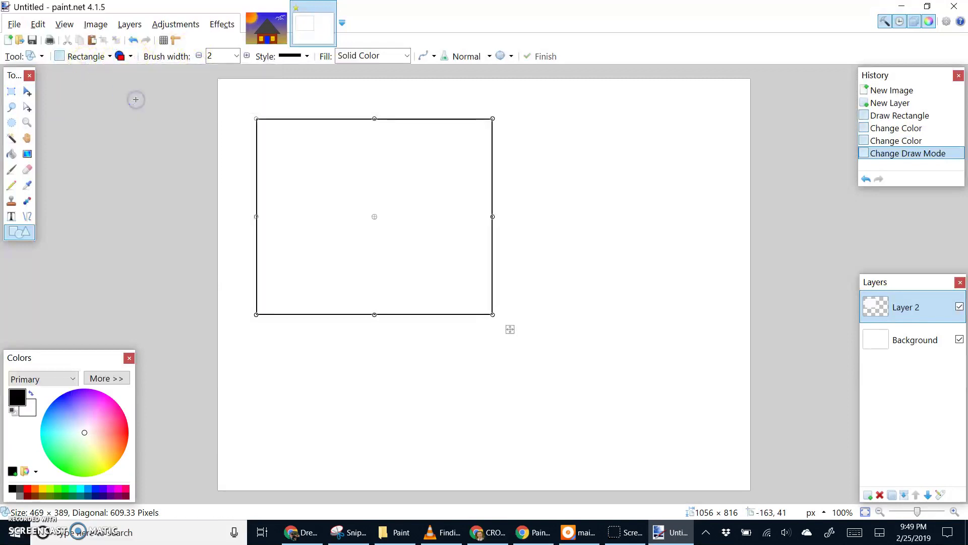
left_click(130, 58)
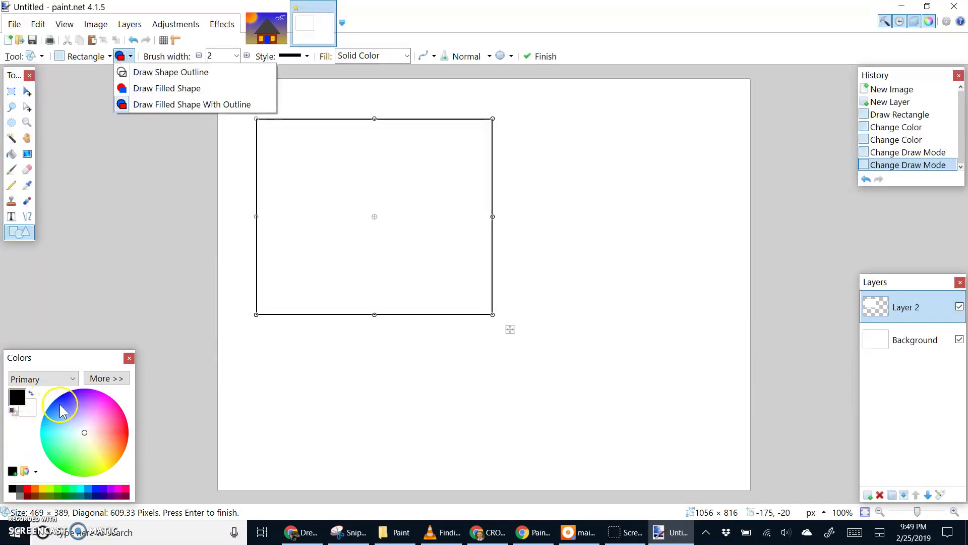
left_click(303, 129)
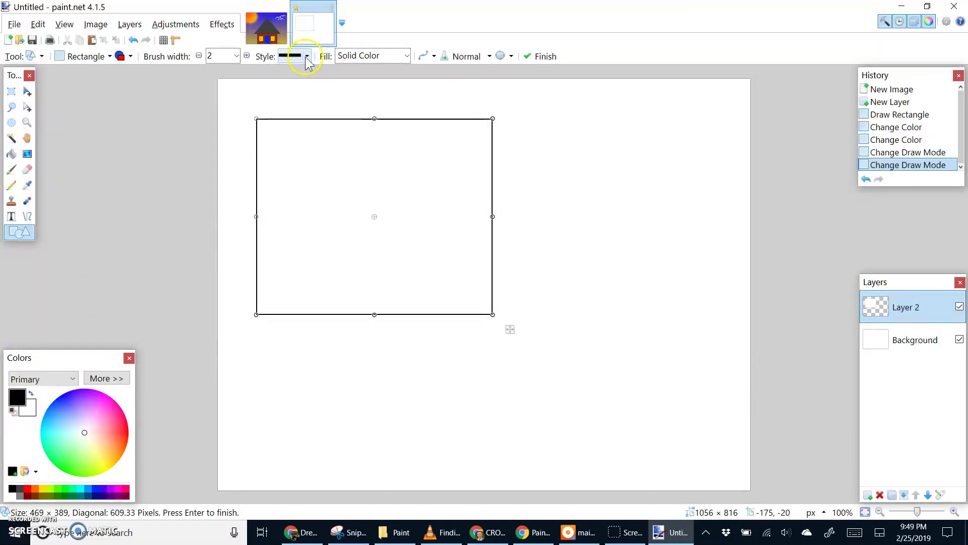
Increase the brush width of the rectangle's outline to 7.
left_click(247, 56)
left_click(247, 55)
left_click(247, 56)
left_click(247, 56)
left_click(247, 56)
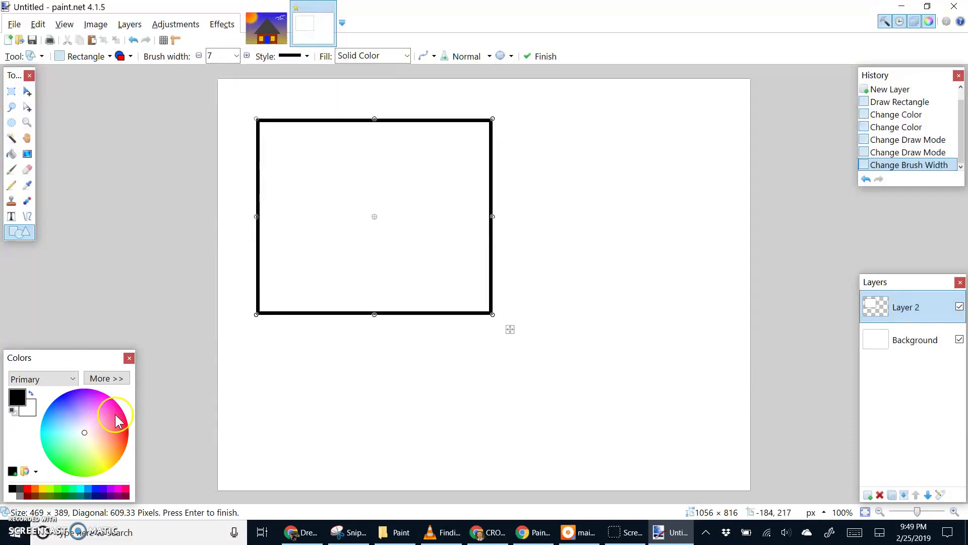
Set the primary color to red for the rectangle's outline and the secondary color to blue for its fill.
left_click(17, 397)
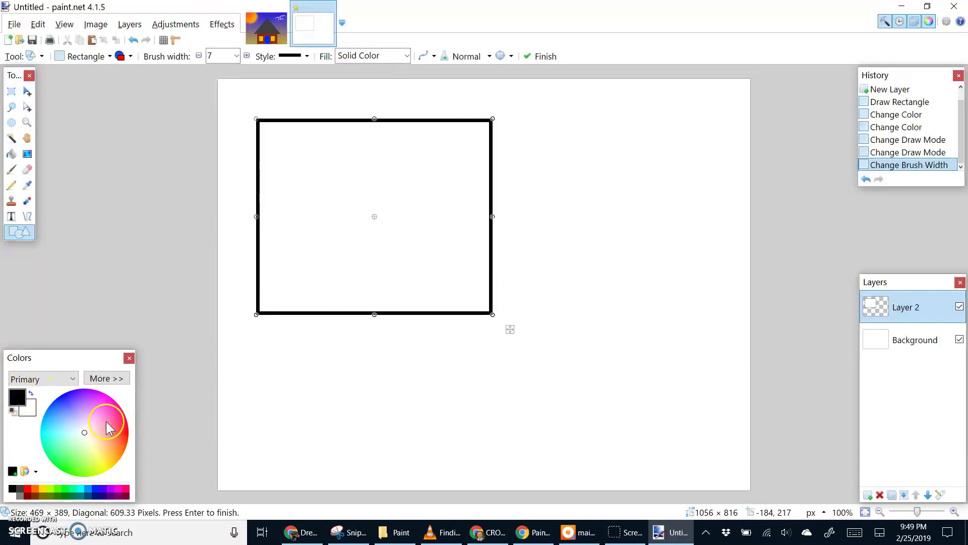
left_click(125, 437)
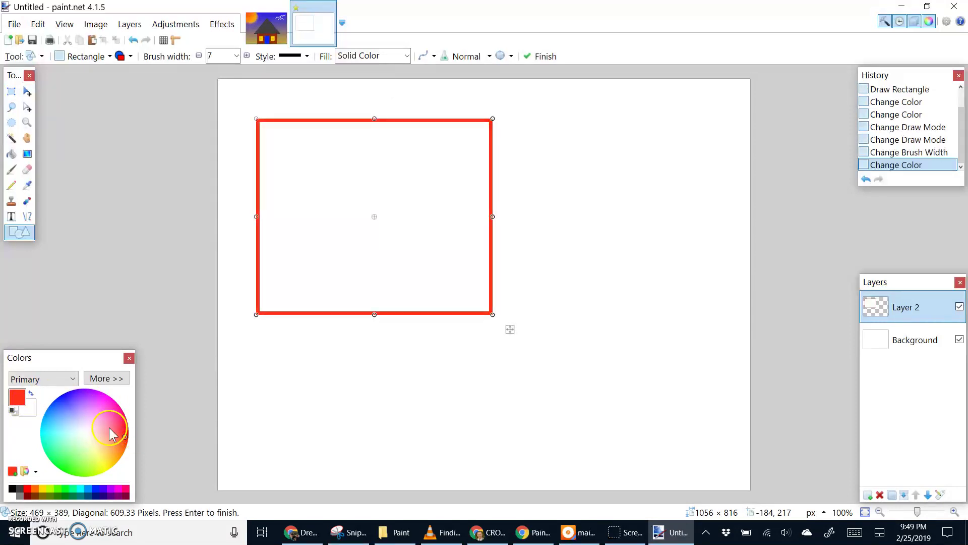
left_click(28, 415)
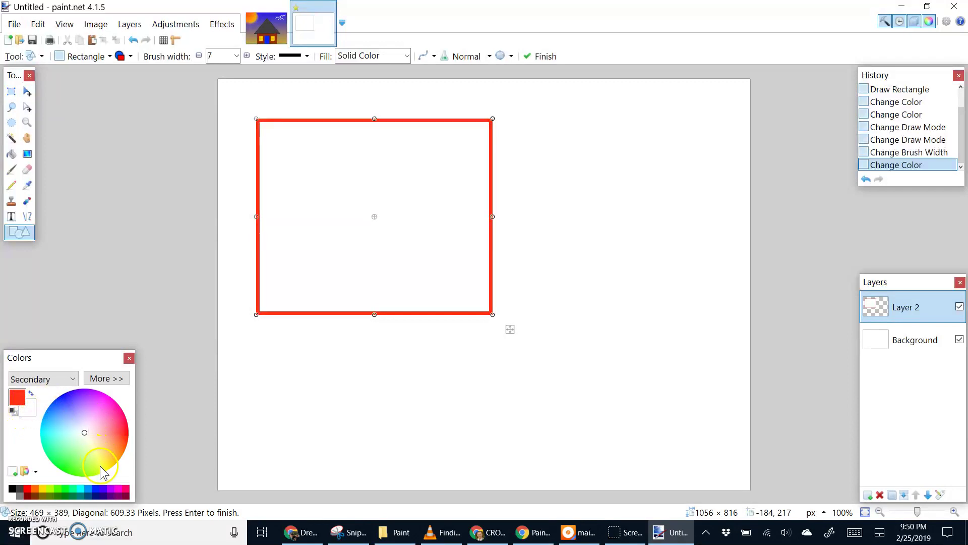
left_click(65, 394)
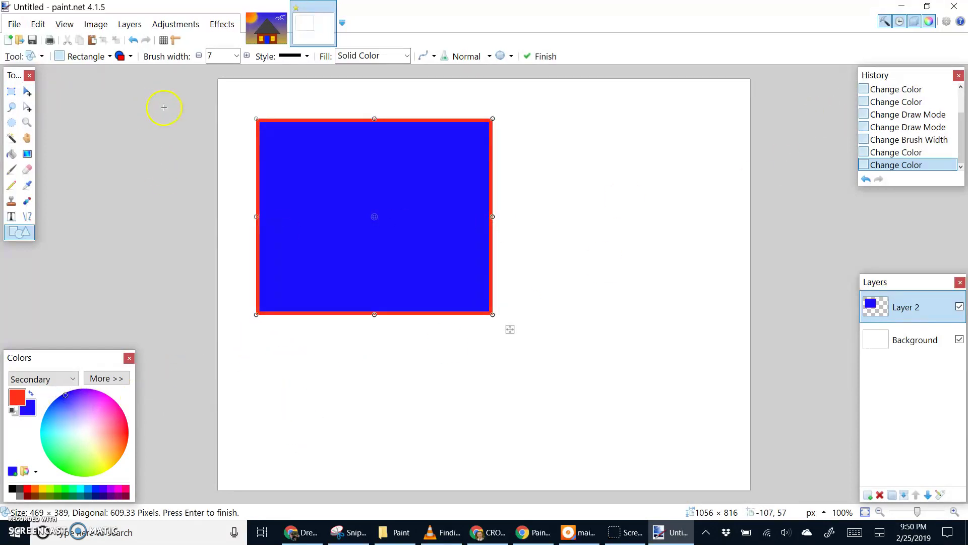
left_click(27, 411)
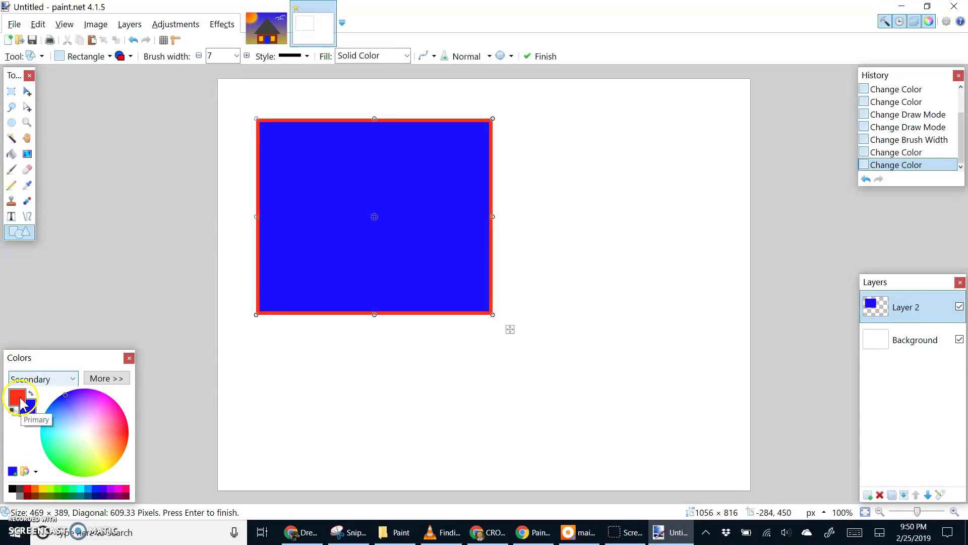
left_click(20, 404)
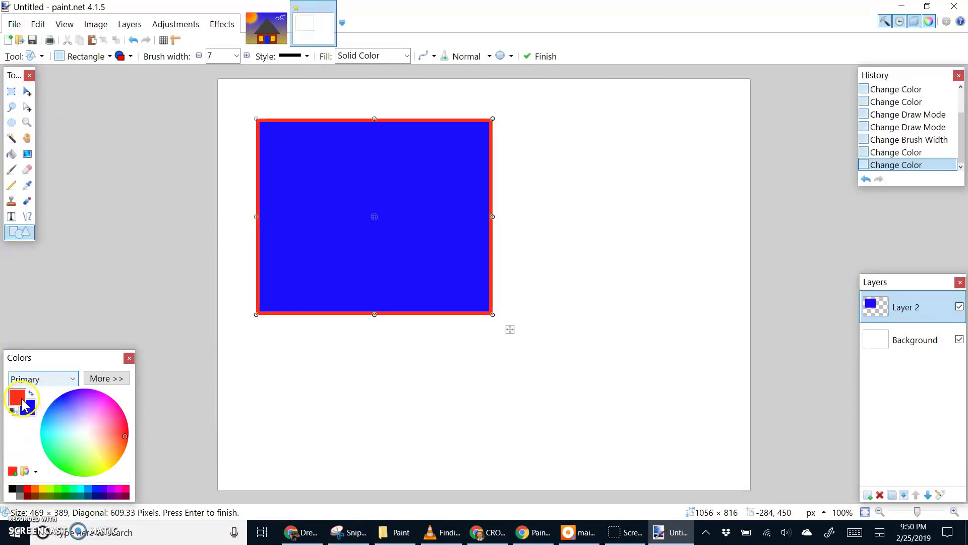
Set the secondary color to light green for the rectangle's fill, and swap the primary and secondary colors.
left_click(30, 411)
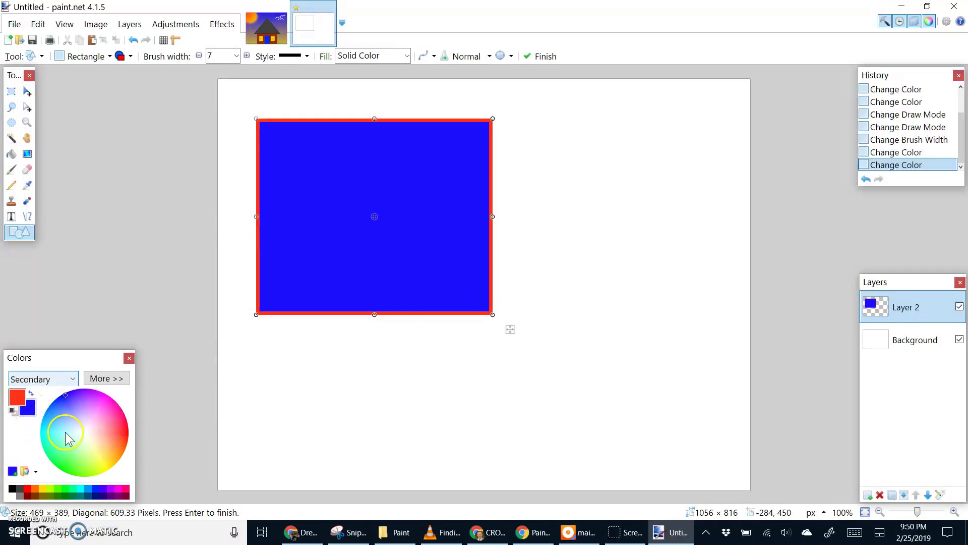
left_click(76, 454)
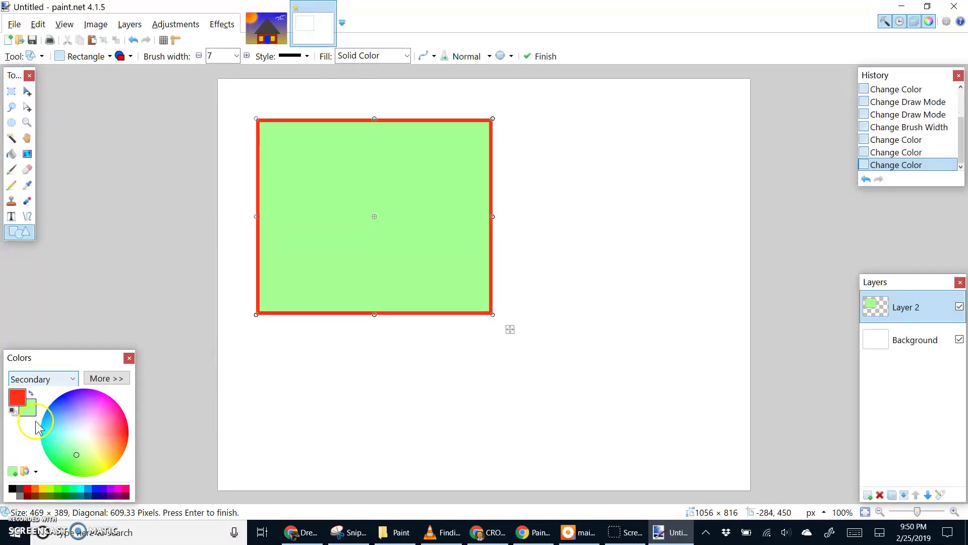
left_click(17, 400)
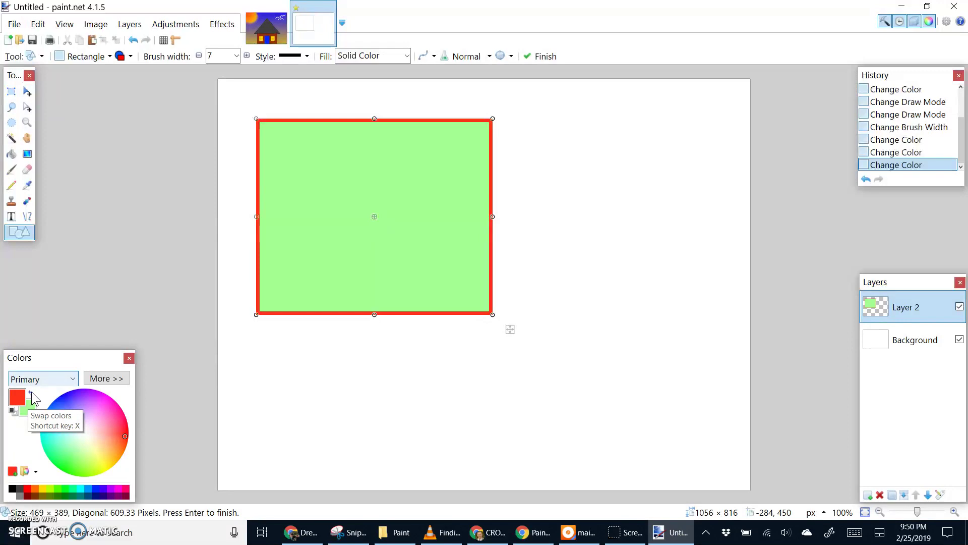
left_click(30, 393)
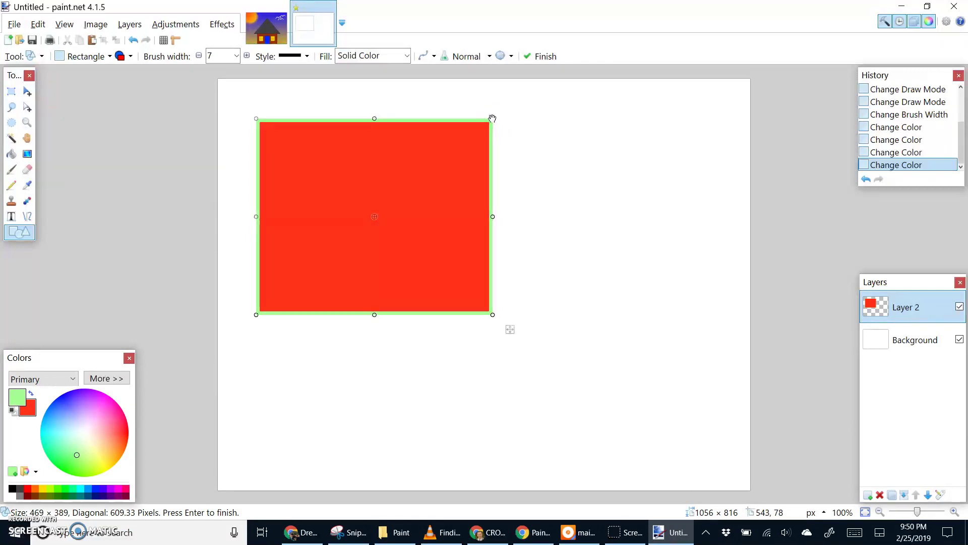
Resize the rectangle to about 463 × 402 pixels and move it to the middle of the canvas.
mouse_move(494, 118)
left_mouse_down()
mouse_move(497, 251)
mouse_move(489, 112)
left_mouse_up()
left_click_drag(407, 216, 514, 384)
left_click_drag(355, 262, 315, 337)
left_click_drag(443, 324, 434, 229)
left_click_drag(501, 113, 570, 177)
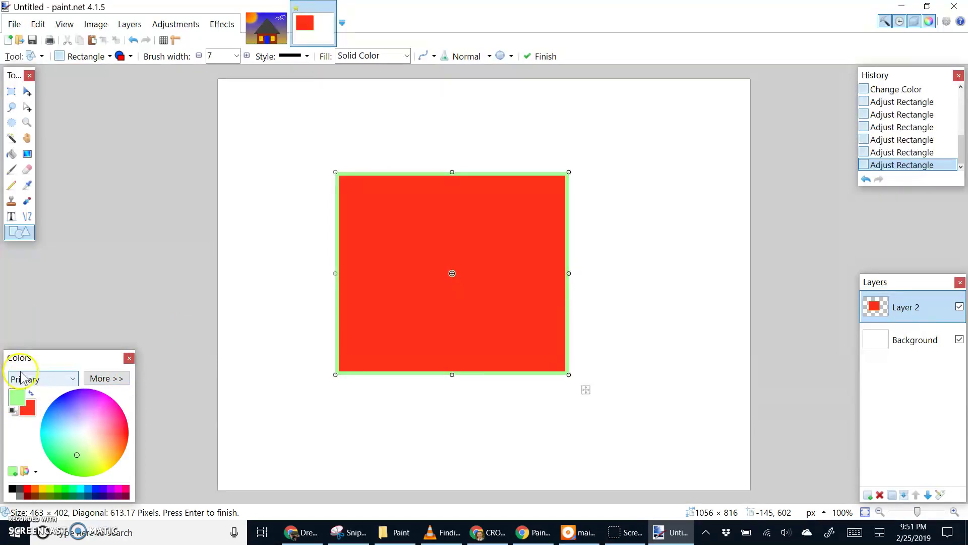
Reset the colors to black and white, and choose dark gray as primary and medium gray as secondary from the palette.
left_click(13, 412)
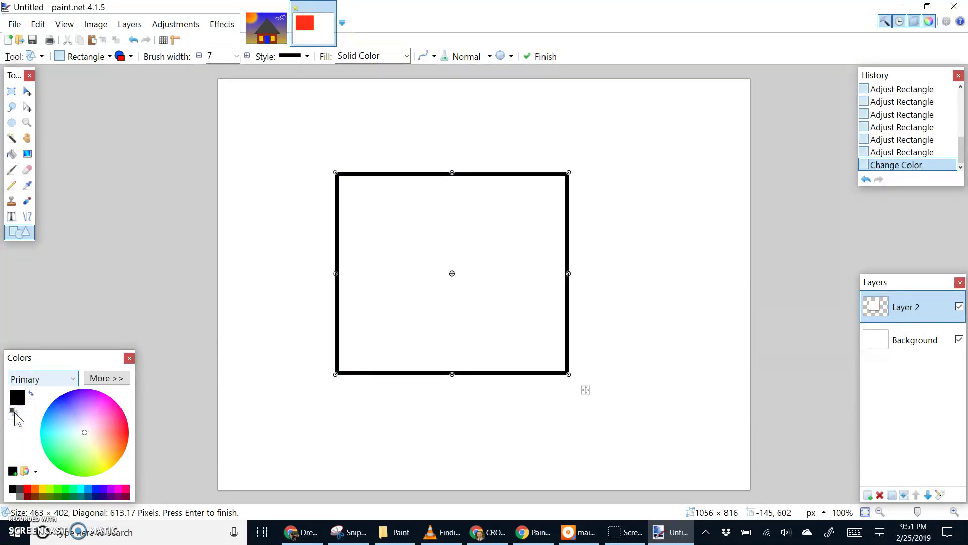
left_click(108, 378)
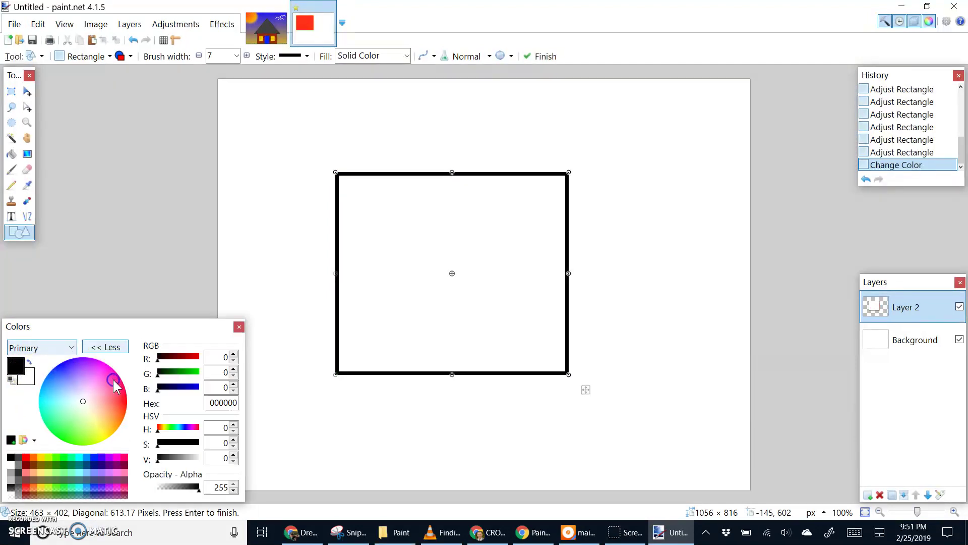
left_click(113, 349)
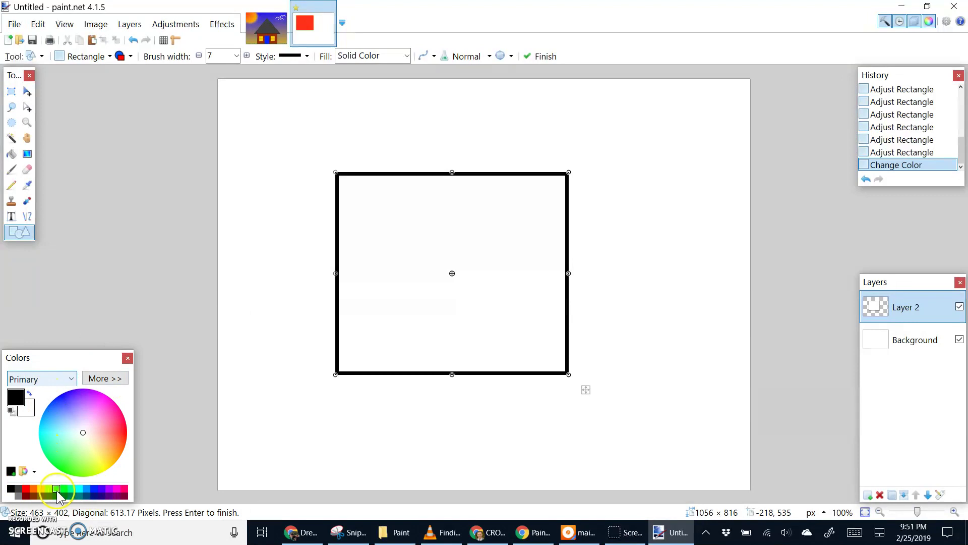
left_click(18, 490)
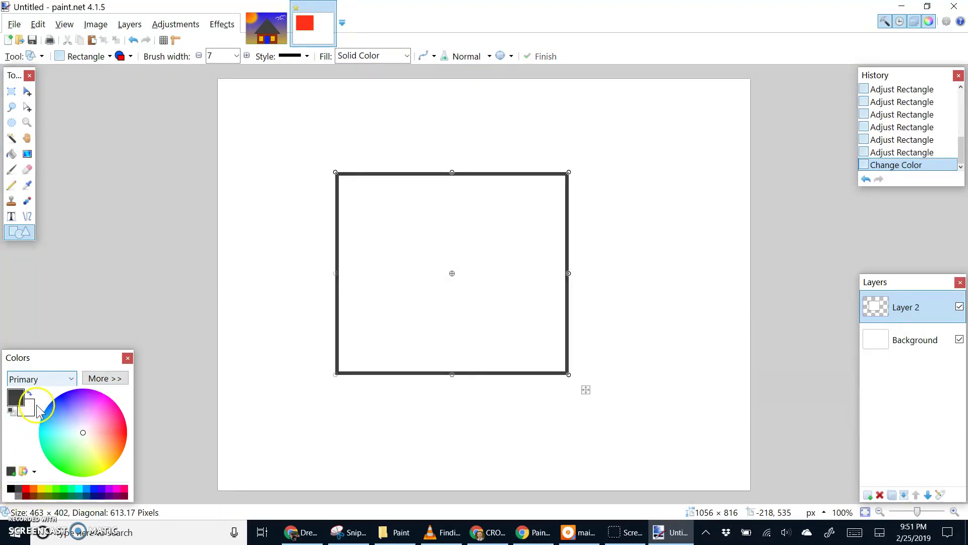
right_click(19, 496)
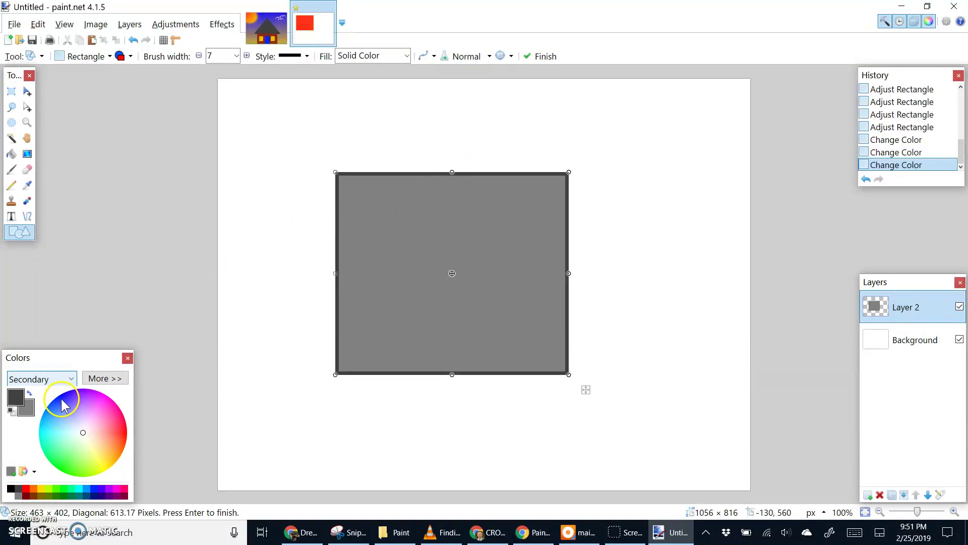
Color the rectangle with a dark blue outline and a dark red fill, and move it to the canvas's lower center.
left_click(22, 402)
left_click(63, 396)
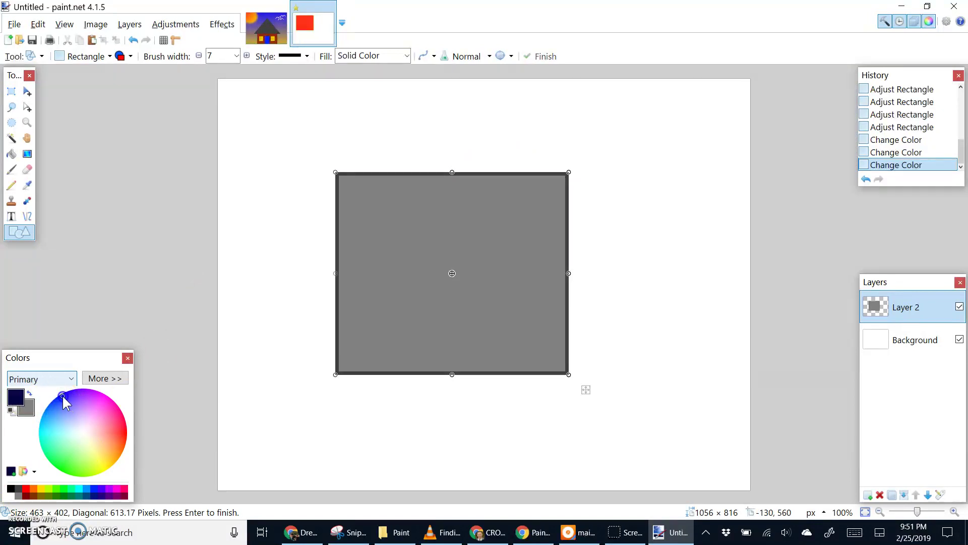
left_click(26, 407)
left_click(122, 431)
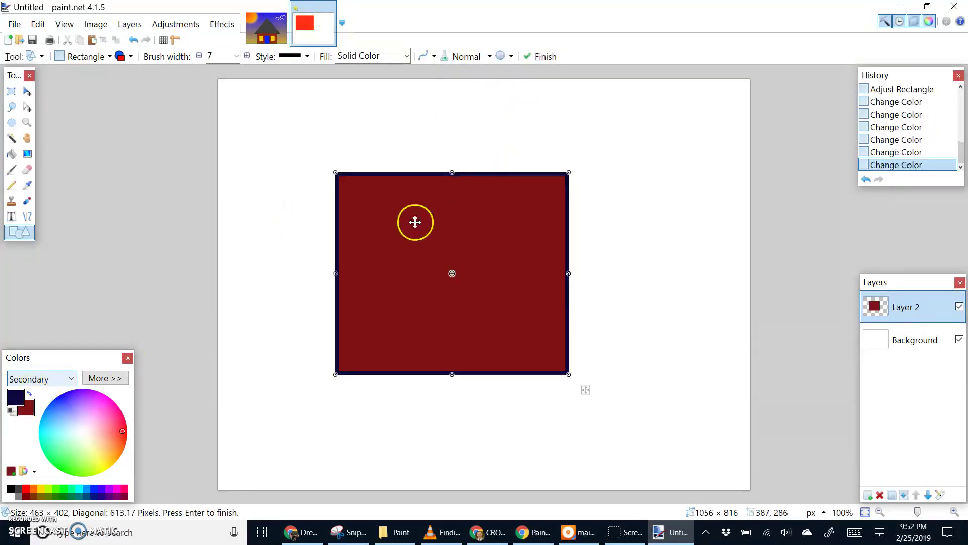
left_click_drag(418, 290, 434, 305)
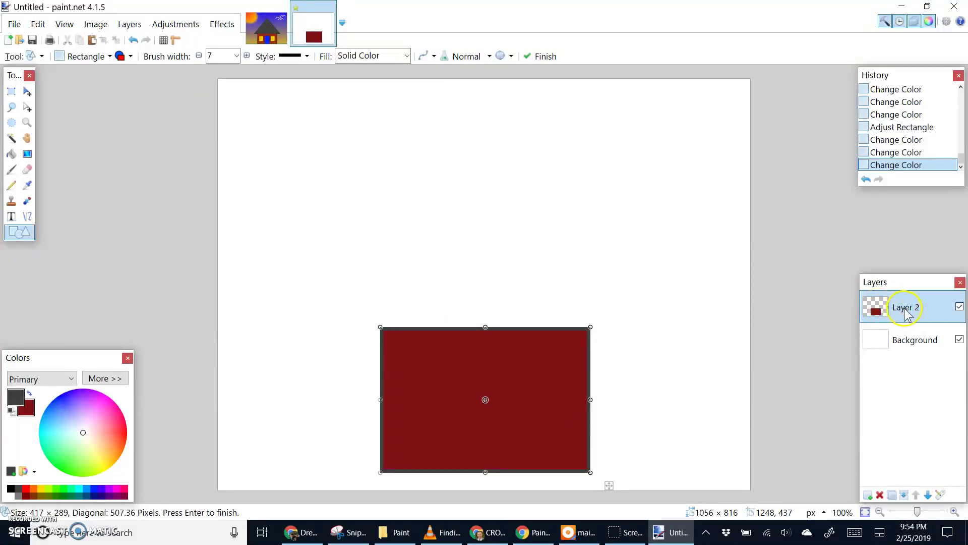
Add a new layer above the rectangle's layer and name it Roof.
left_click(868, 496)
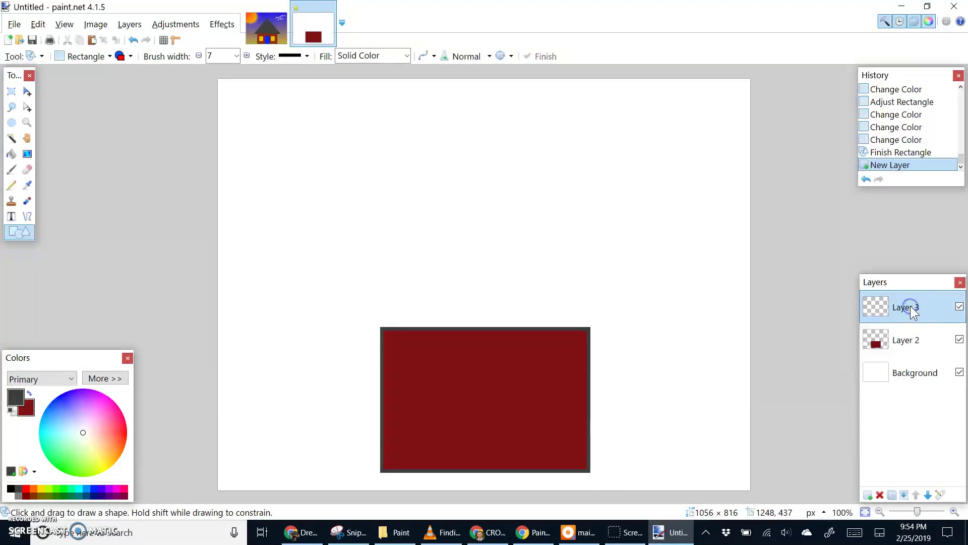
double_click(912, 309)
type("Roof")
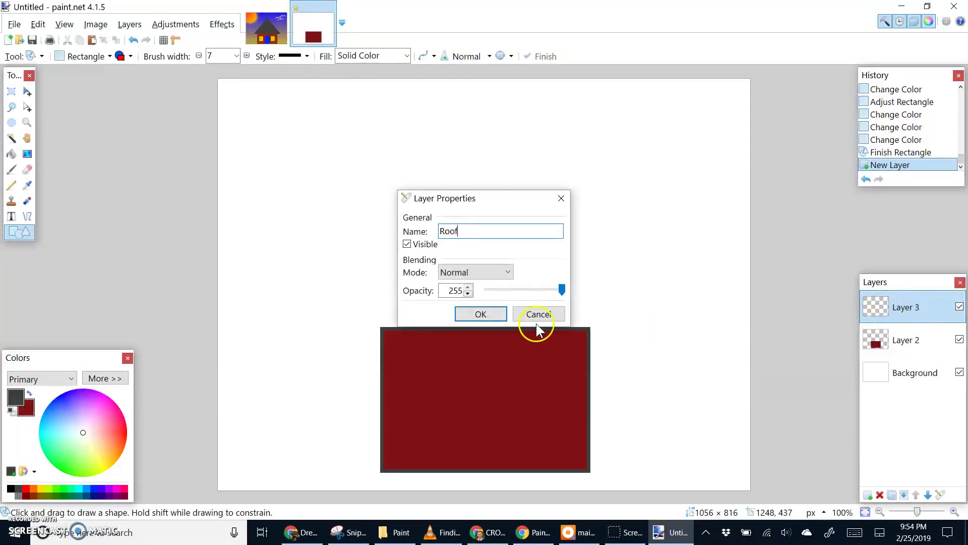
left_click(481, 315)
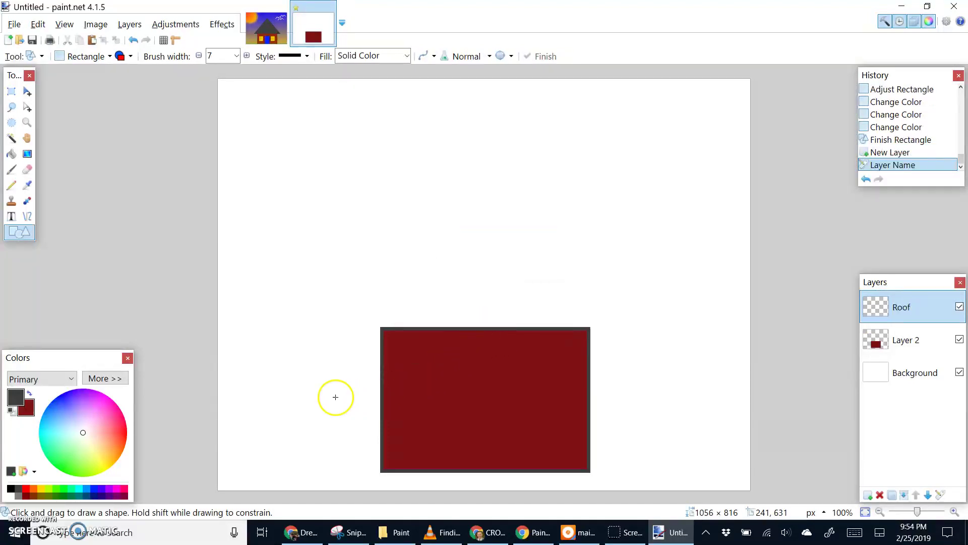
Rename the rectangle's layer, Layer 2, as House.
double_click(911, 342)
type("House")
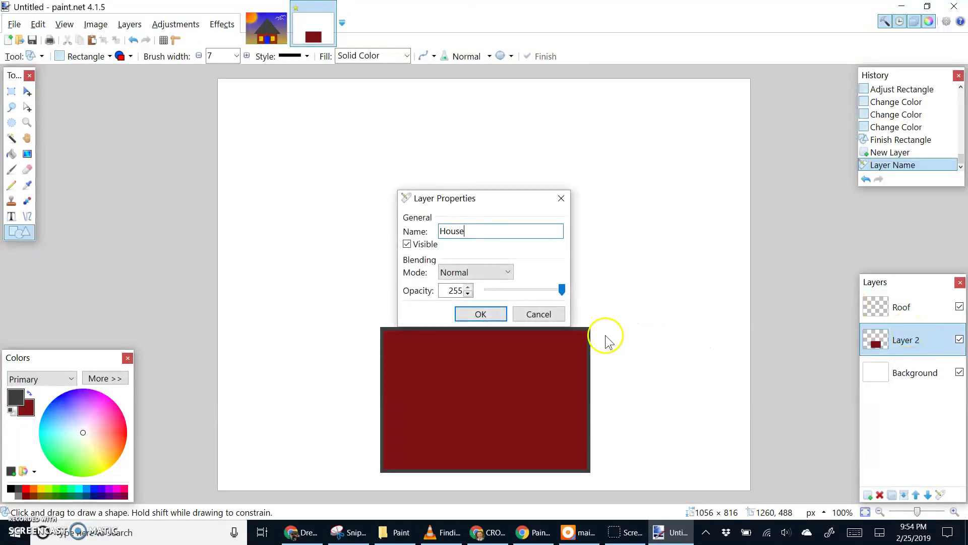
left_click(488, 314)
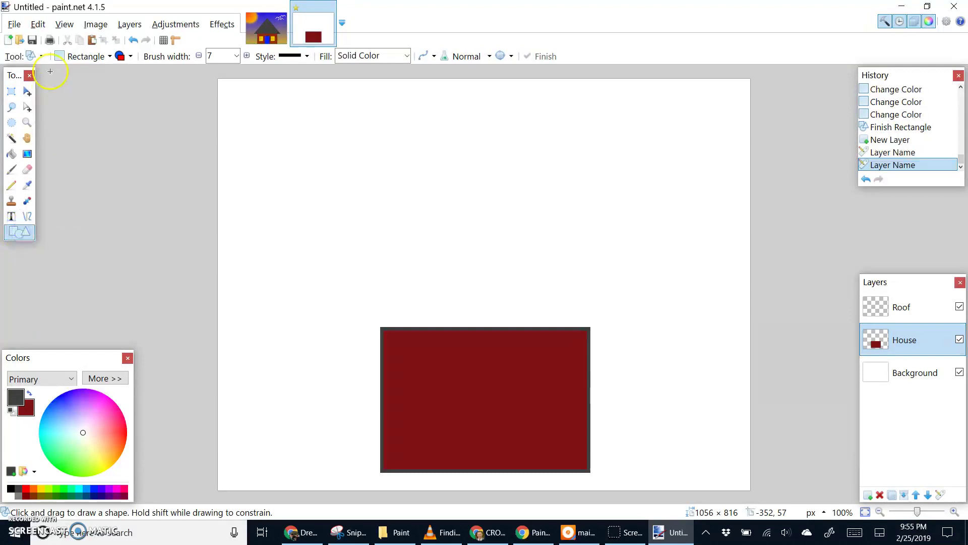
Change the shape type of the Shapes tool from Rectangle to Triangle.
left_click(104, 56)
left_click(103, 57)
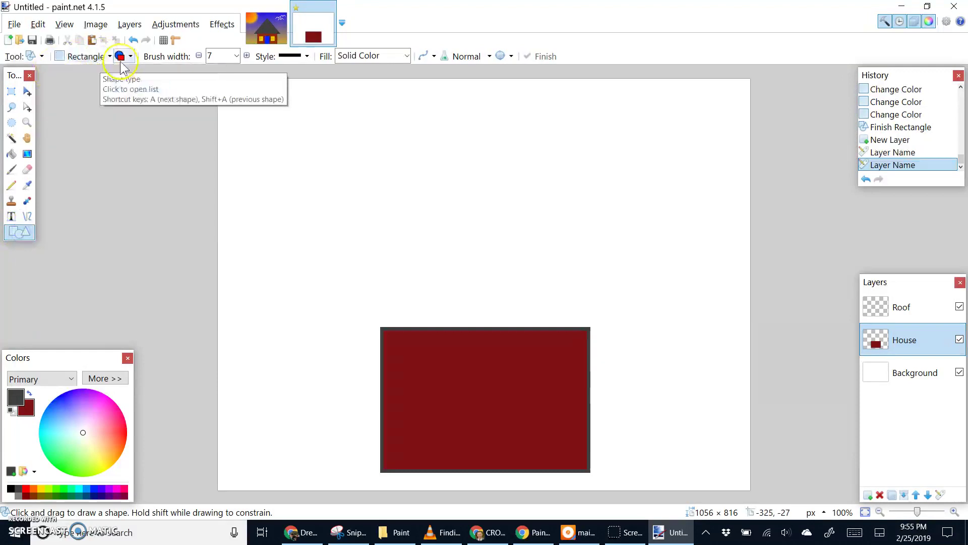
left_click(83, 57)
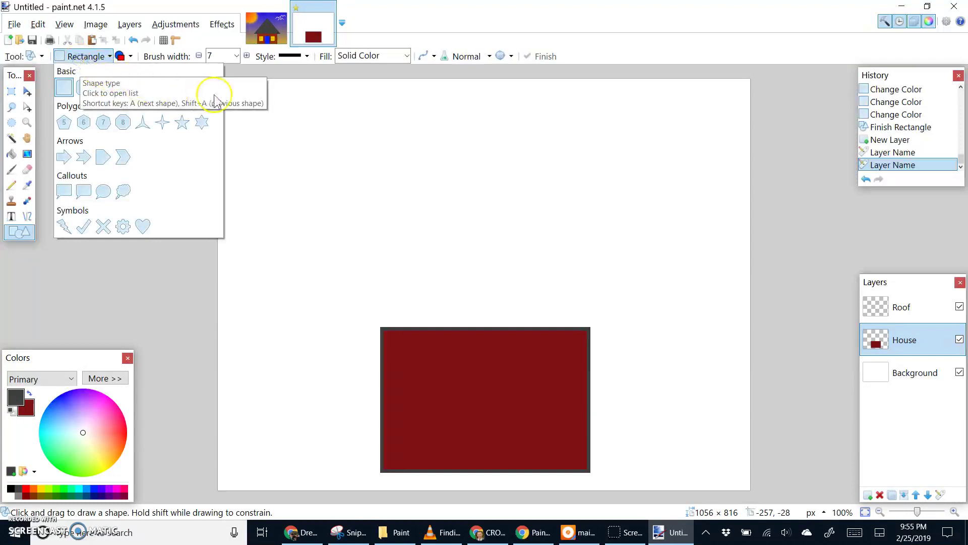
left_click(182, 89)
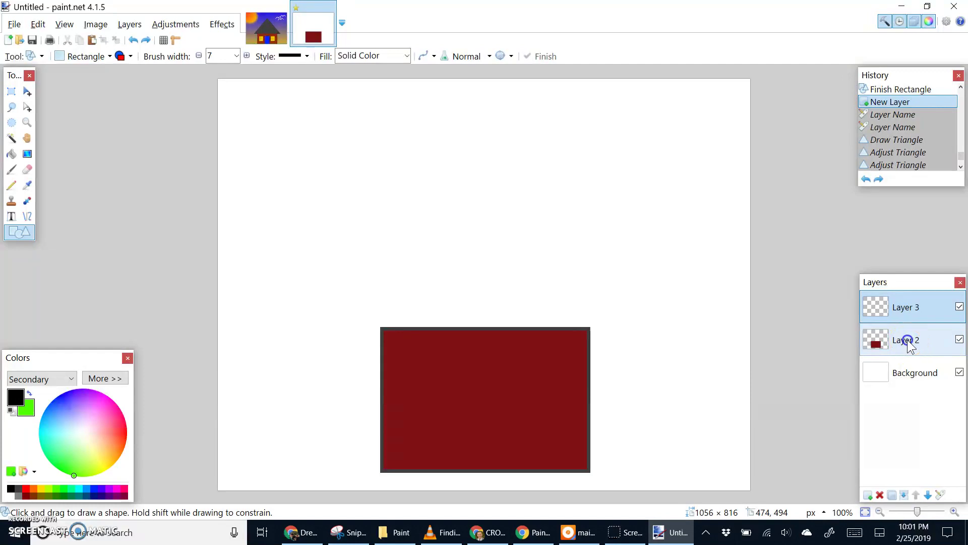
Rename Layer 2 as House and the empty Layer 3 as Roof.
double_click(909, 340)
type("House")
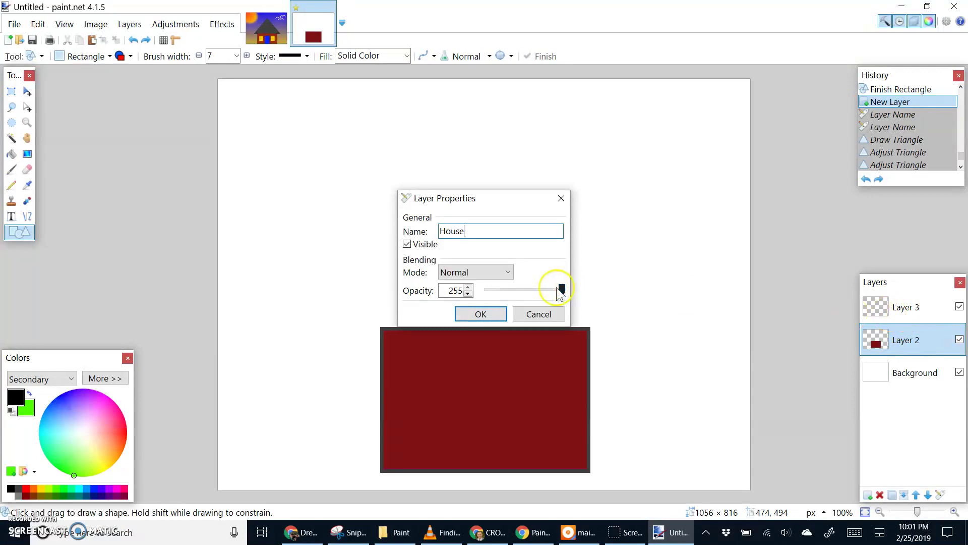
left_click(481, 314)
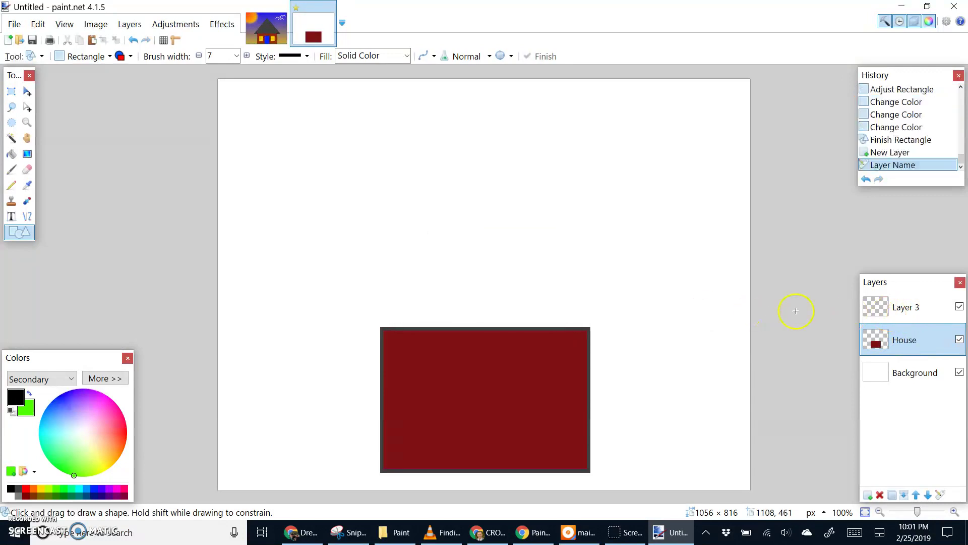
double_click(907, 308)
type("Roof")
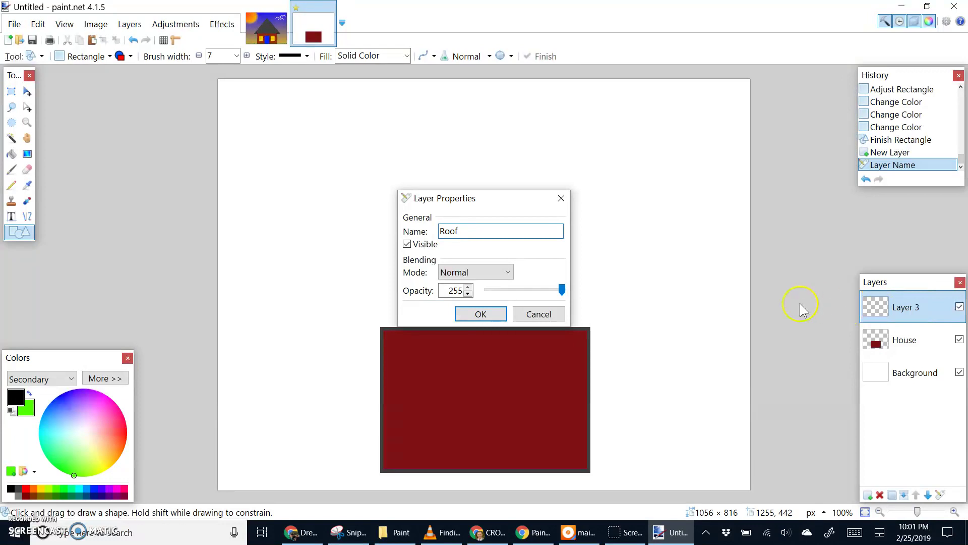
left_click(491, 312)
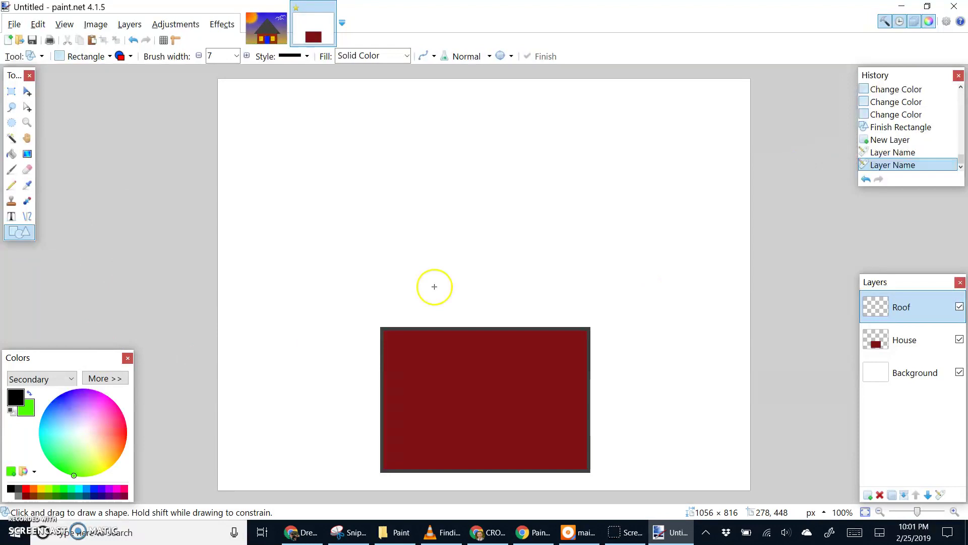
Draw a gray triangle with a black outline, about 574 × 251 pixels, on the Roof layer, resting on the house's upper edge.
left_click(95, 57)
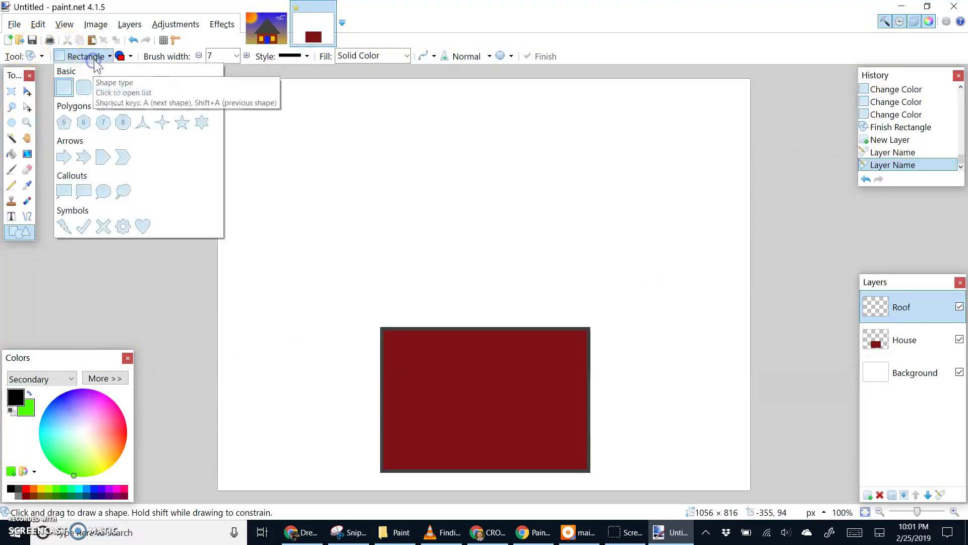
left_click(183, 89)
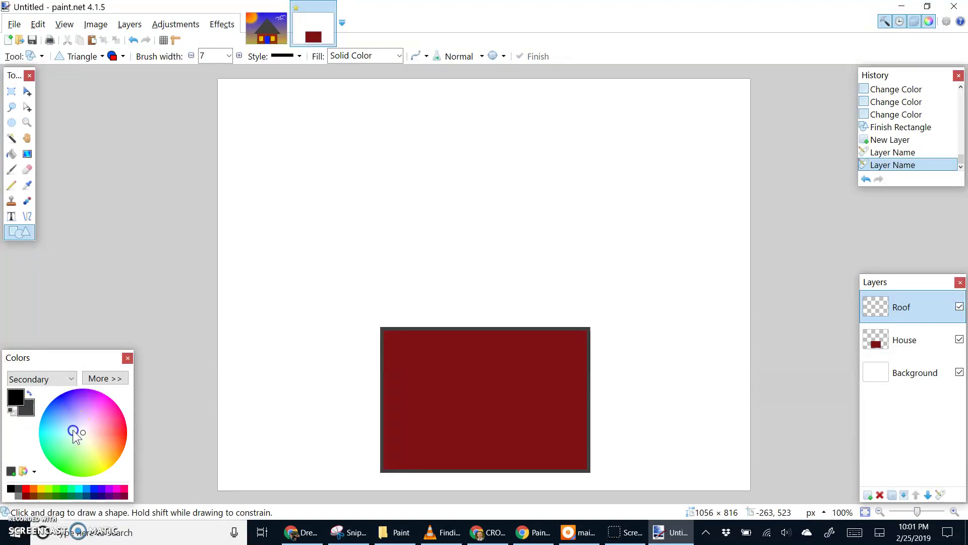
left_click(19, 497)
left_click(18, 496)
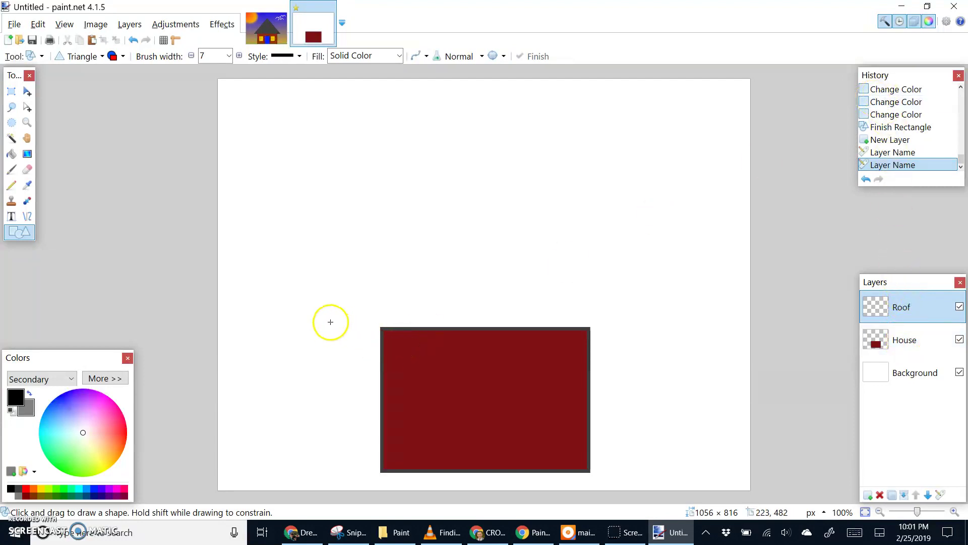
mouse_move(334, 323)
left_mouse_down()
mouse_move(616, 281)
mouse_move(642, 212)
mouse_move(623, 204)
mouse_move(627, 197)
left_mouse_up()
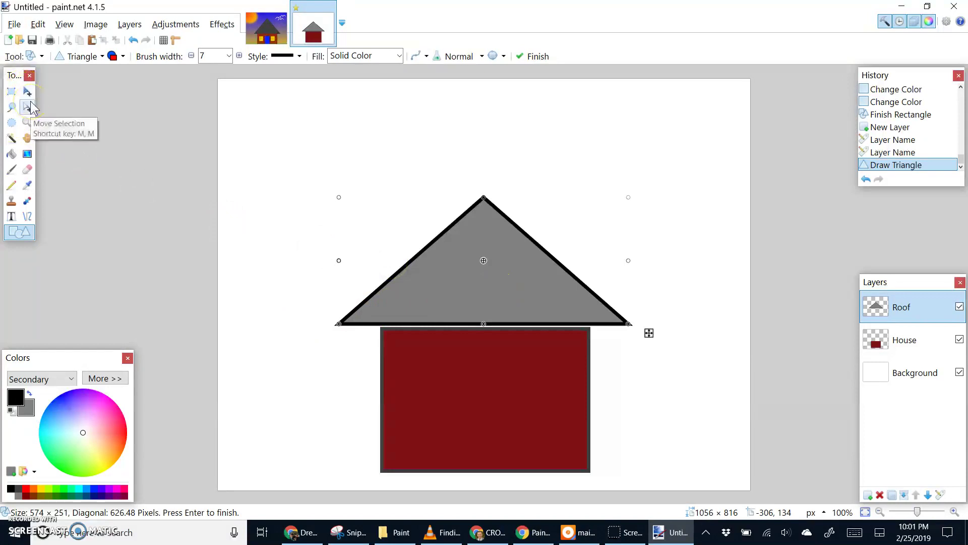
left_click_drag(506, 292, 506, 296)
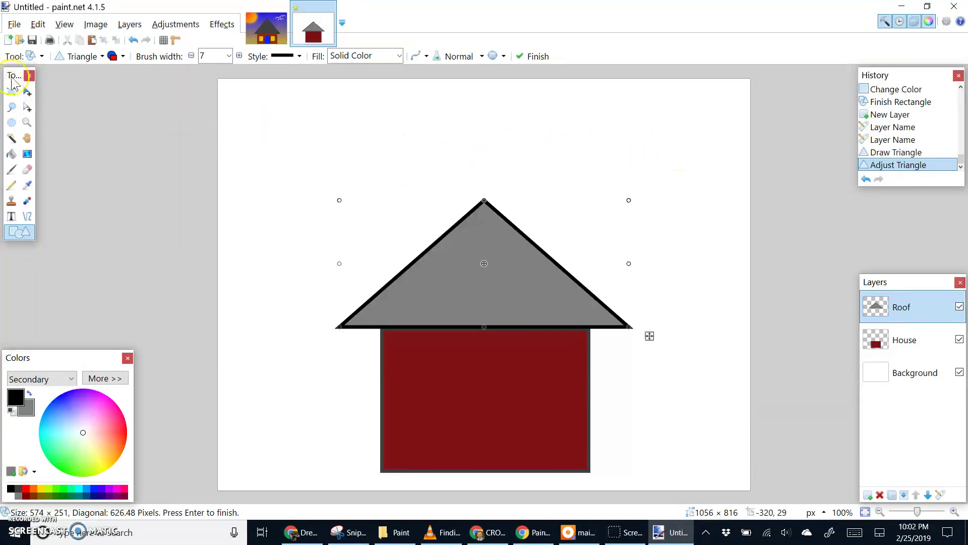
Try to move all of the Roof layer's pixels to the right with Move Selected Pixels, and undo the move.
left_click(27, 91)
key("ctrl+a")
left_click(454, 142)
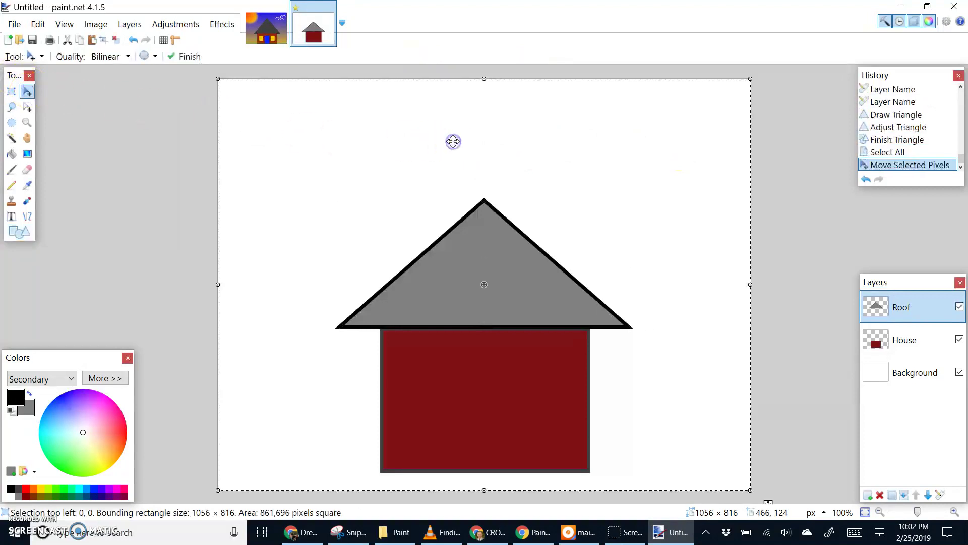
left_click_drag(546, 266, 676, 267)
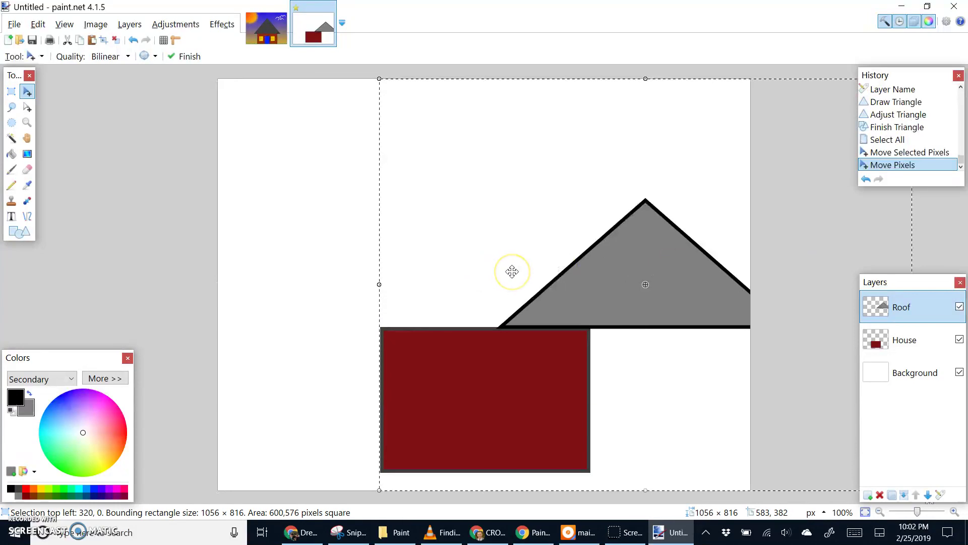
key("ctrl+z")
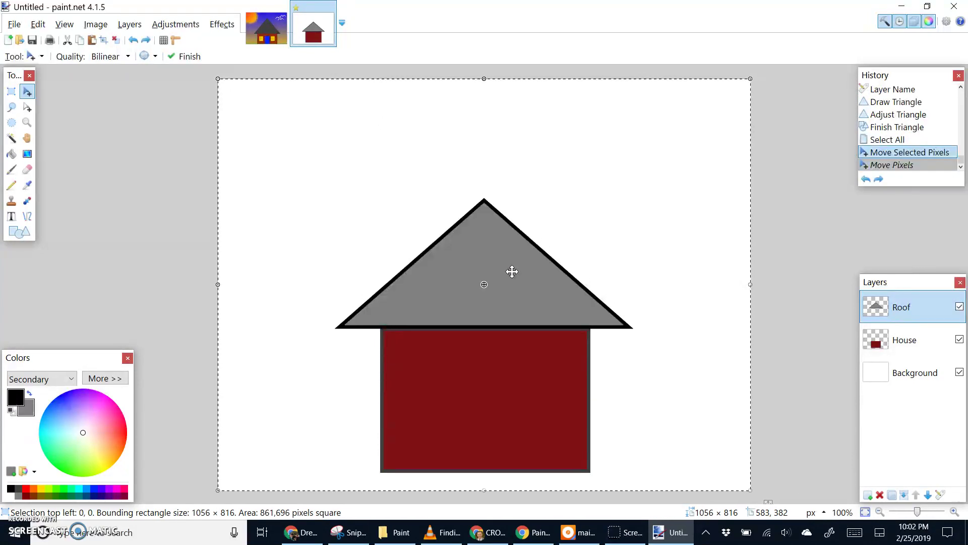
left_click(805, 133)
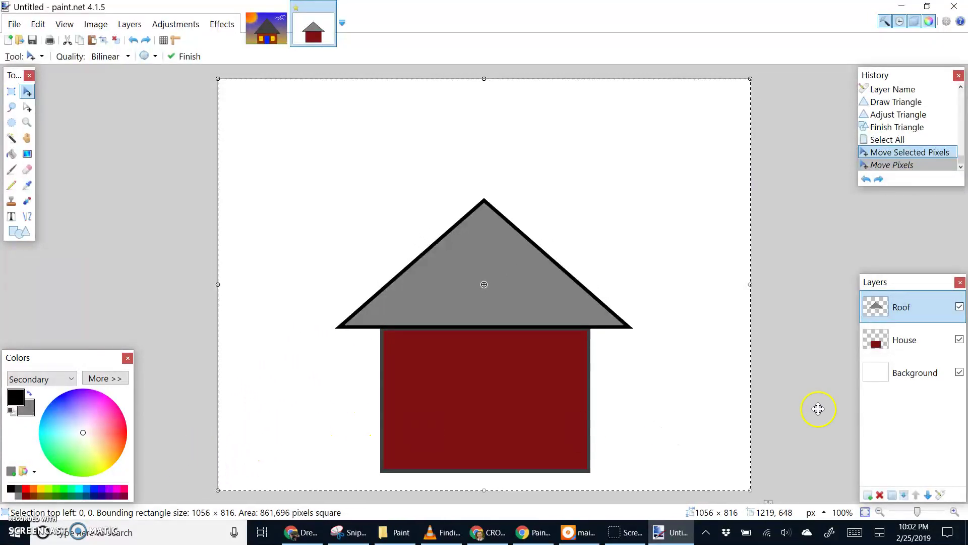
Add a new layer named Ground above the Roof layer and clear the active selection.
left_click(867, 495)
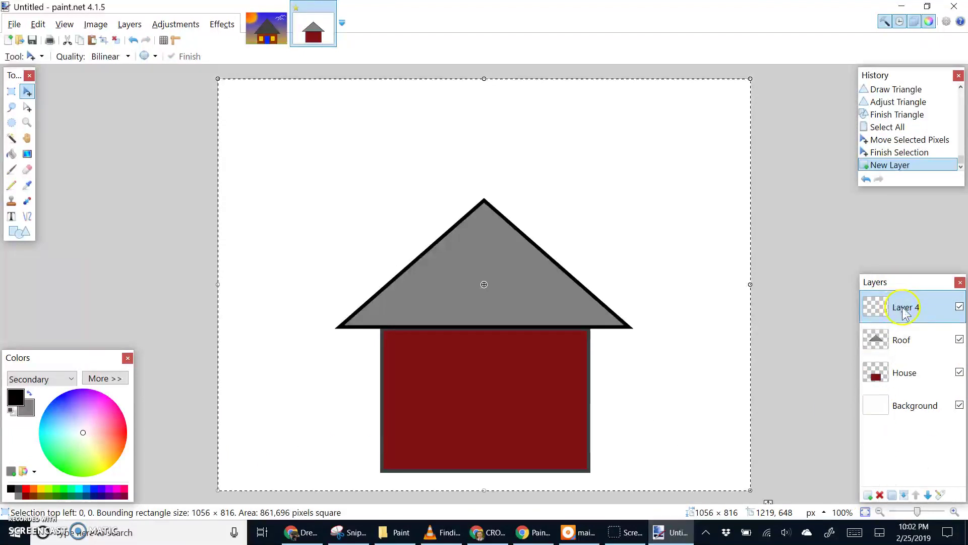
left_click(908, 308)
left_click(908, 307)
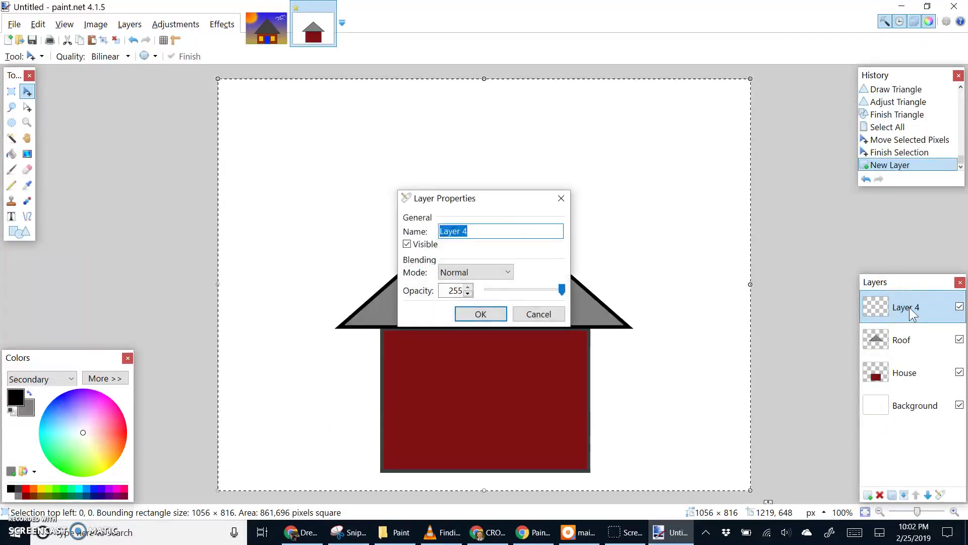
type("Ground")
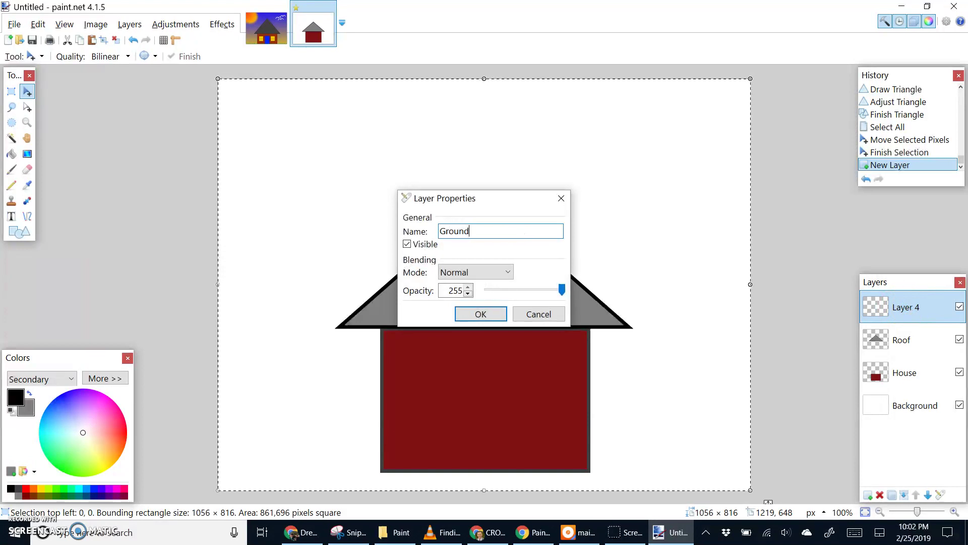
left_click(479, 314)
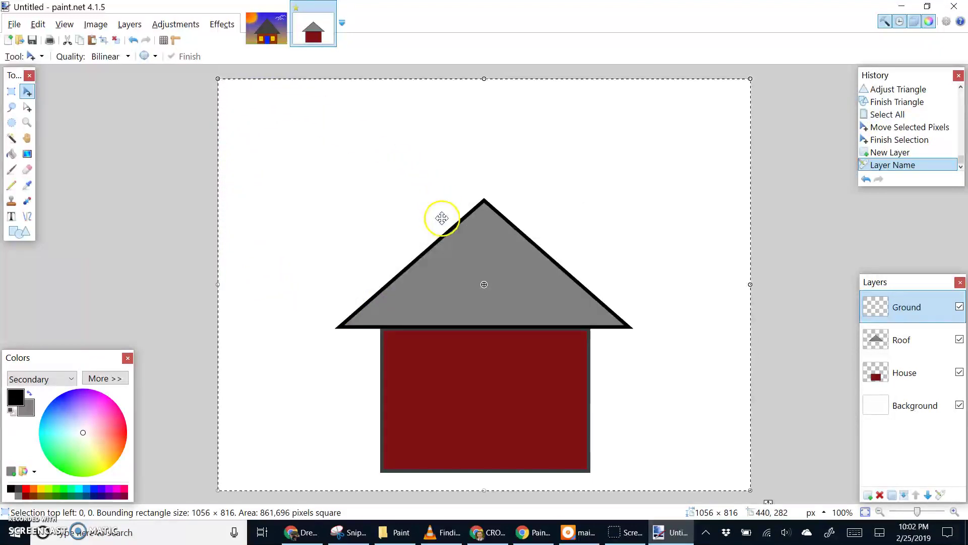
key("ctrl+d")
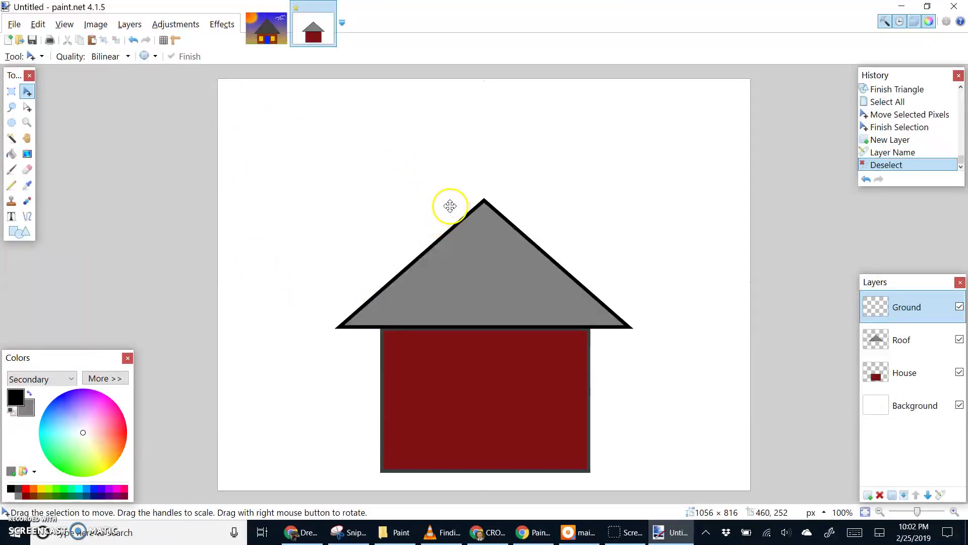
Draw a bright green rectangle with a green outline, about 1103 × 104 pixels, along the canvas's lower edge on the Ground layer.
left_click(19, 235)
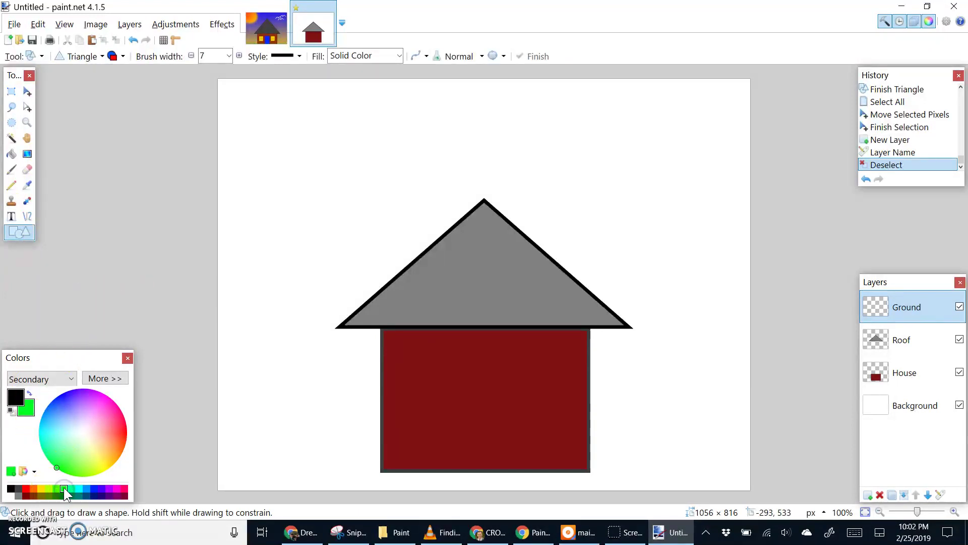
left_click(28, 399)
left_click(29, 397)
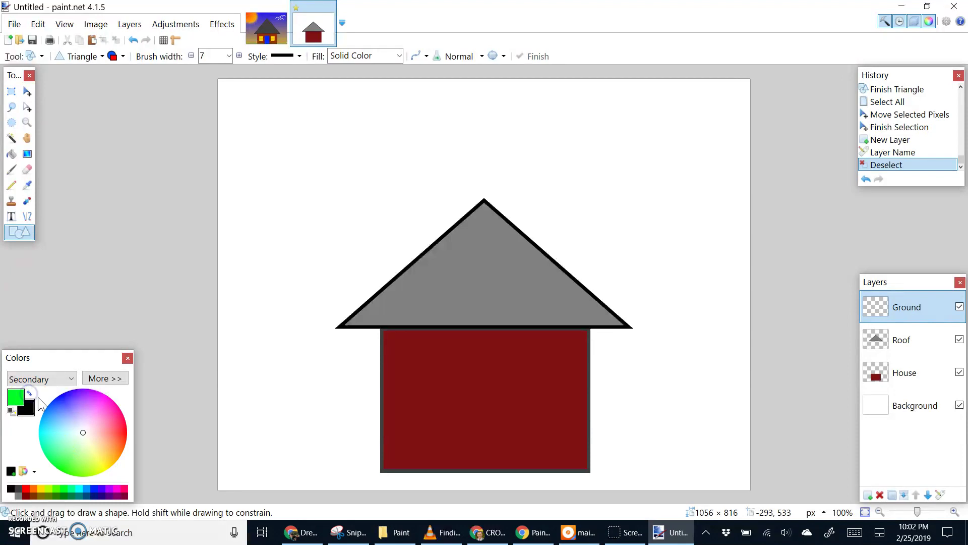
left_click(66, 462)
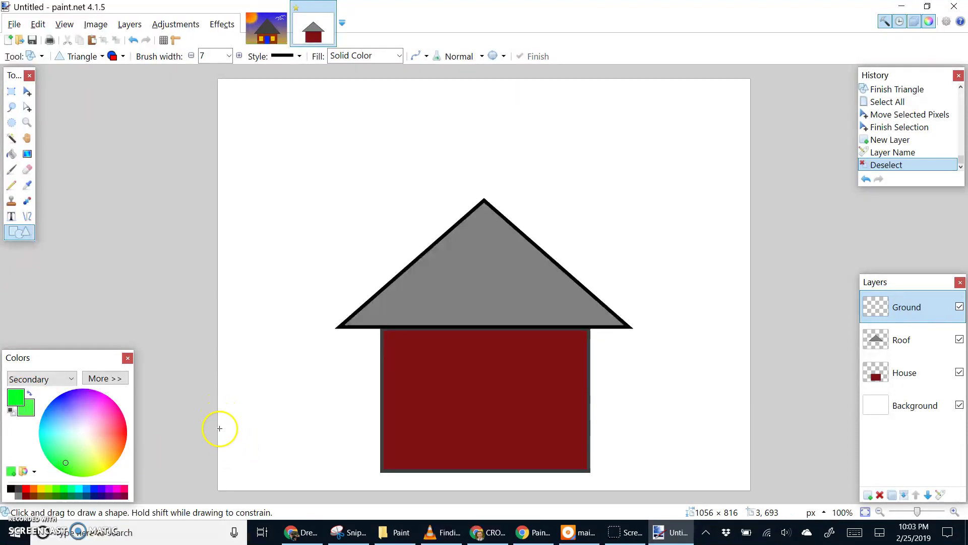
mouse_move(218, 438)
left_mouse_down()
mouse_move(459, 450)
mouse_move(773, 489)
left_mouse_up()
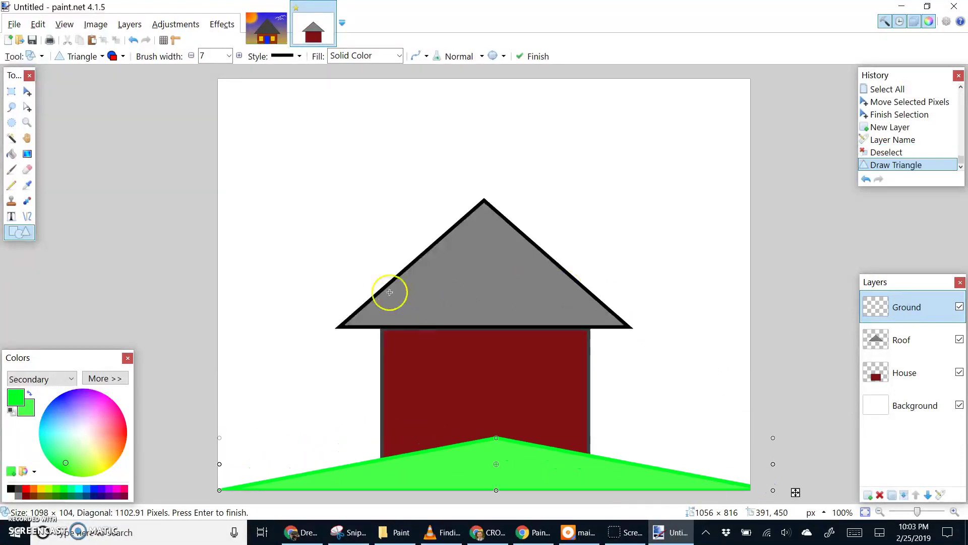
left_click(93, 60)
left_click(64, 85)
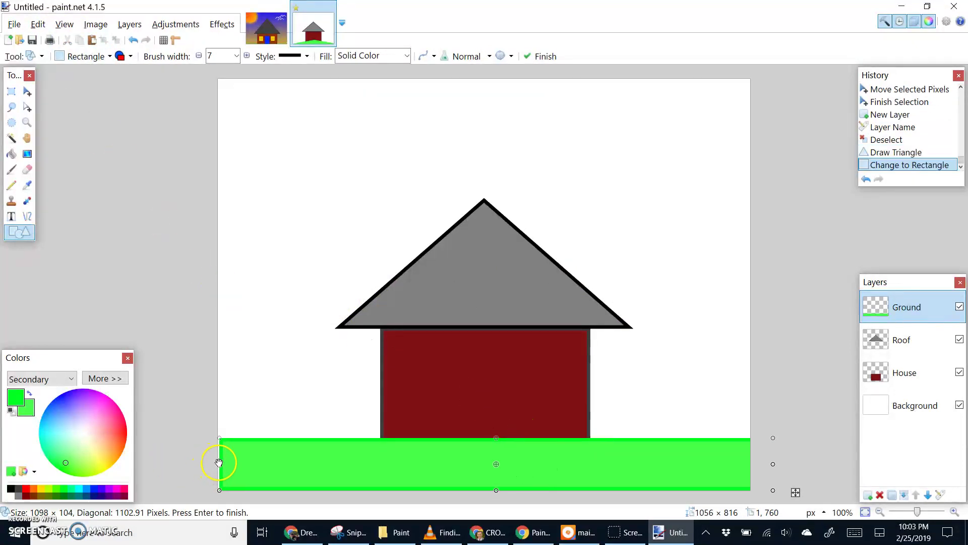
left_click_drag(220, 464, 218, 465)
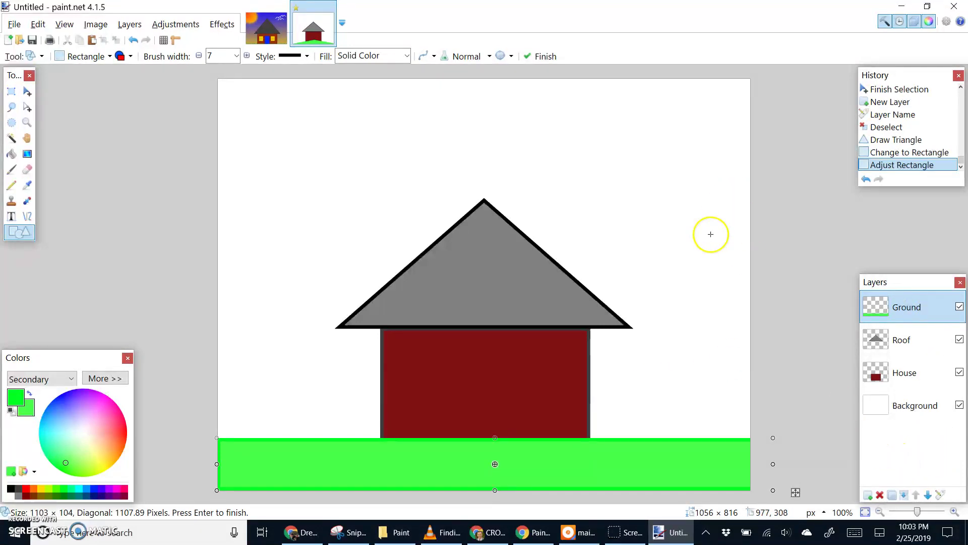
left_click(27, 91)
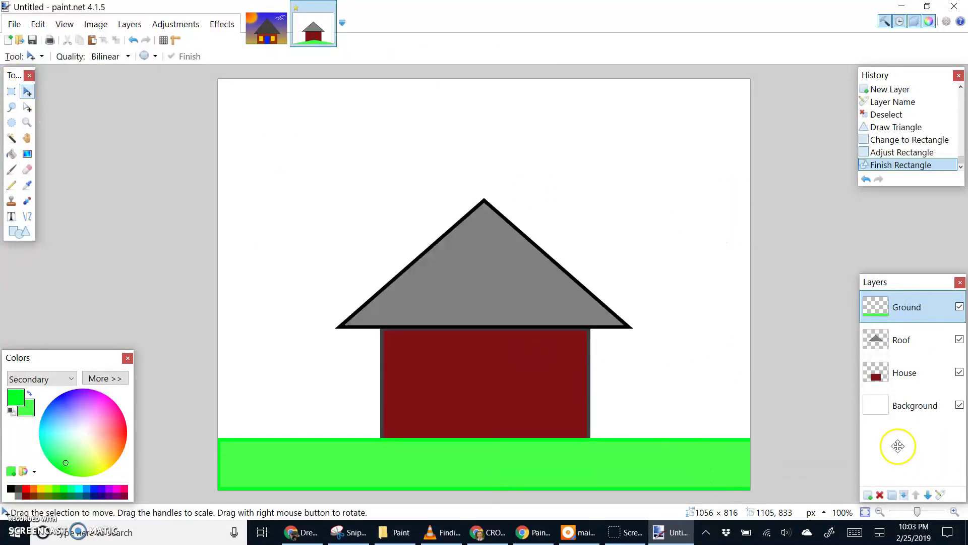
Add a new layer named Sky above the Ground layer.
left_click(868, 494)
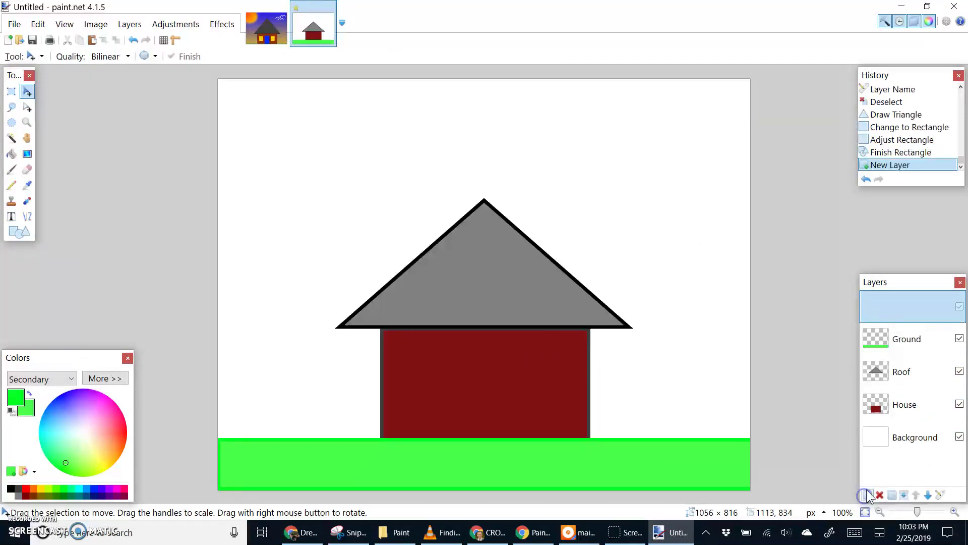
double_click(914, 317)
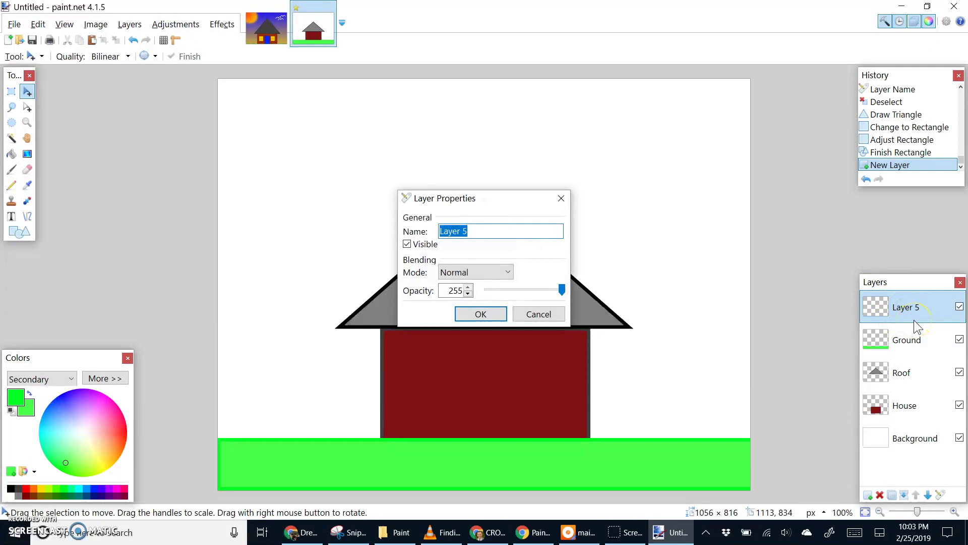
left_click(469, 314)
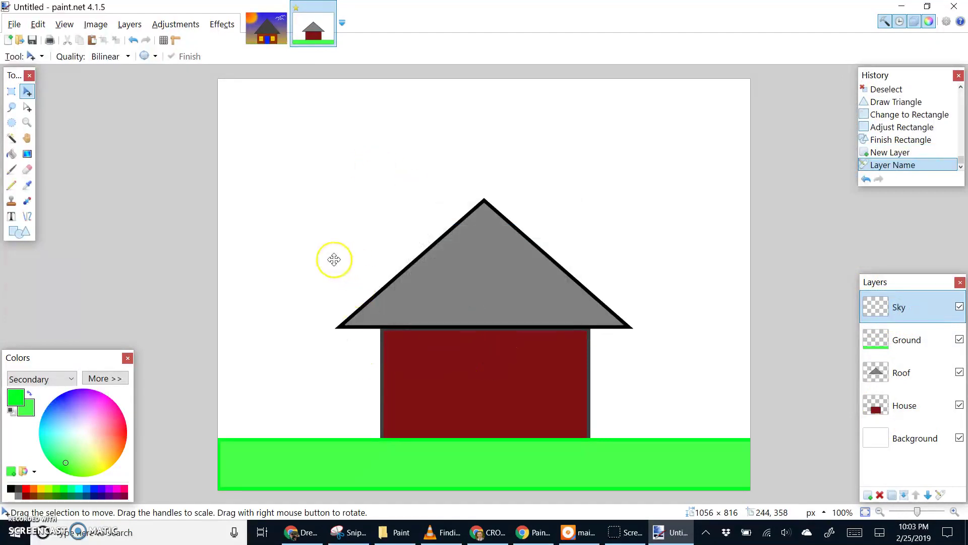
Draw a blue rectangle with a blue outline, about 1093 × 718 pixels, on the Sky layer, covering the canvas above the green ground.
left_click(66, 398)
left_click(30, 392)
left_click(62, 400)
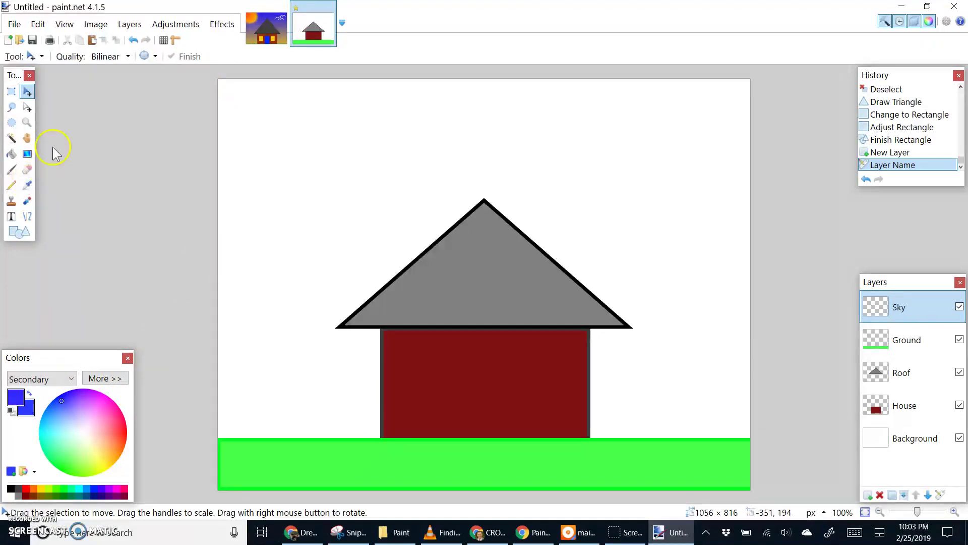
left_click(20, 233)
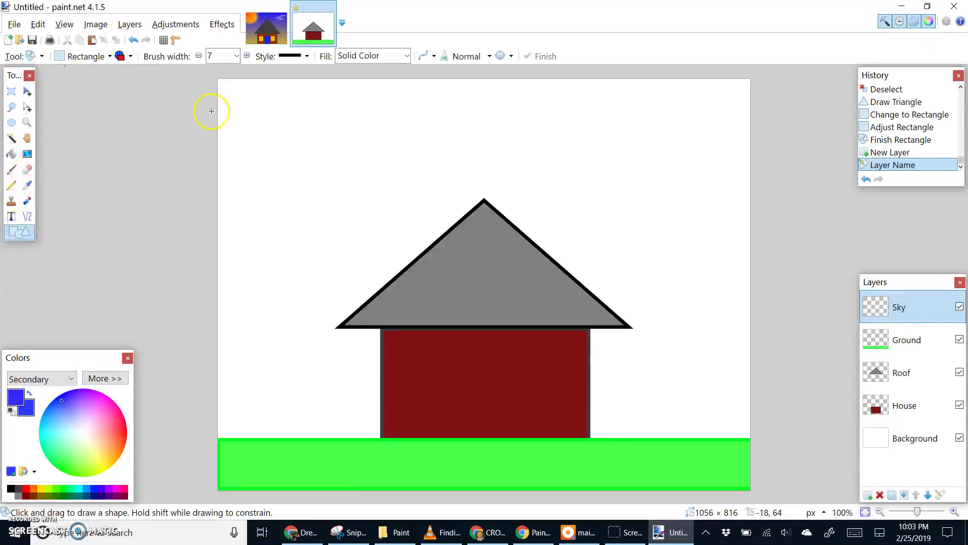
mouse_move(217, 77)
left_mouse_down()
mouse_move(722, 419)
mouse_move(768, 440)
left_mouse_up()
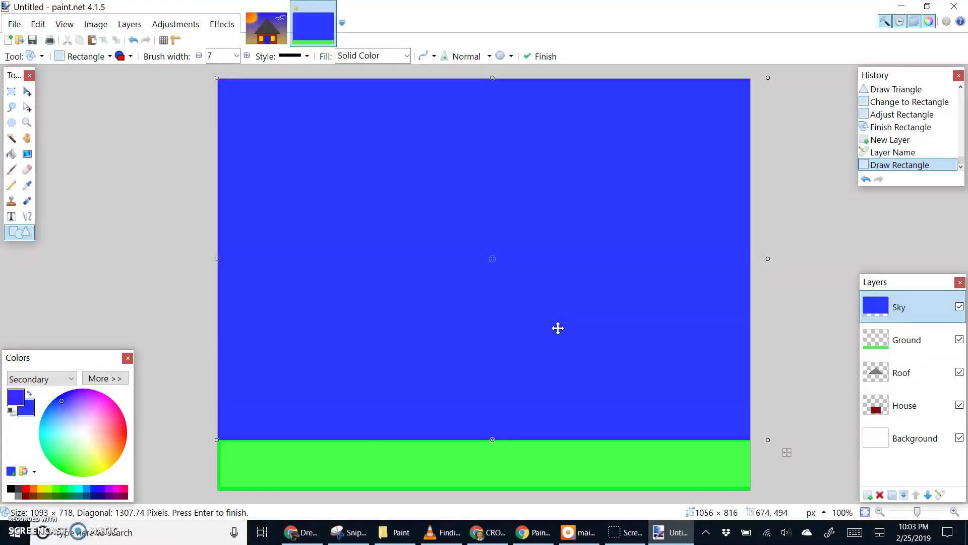
Reorder the layers so Roof is on top and House lies directly beneath it, above Sky and Ground.
left_click_drag(905, 390, 915, 309)
left_click_drag(907, 405, 923, 336)
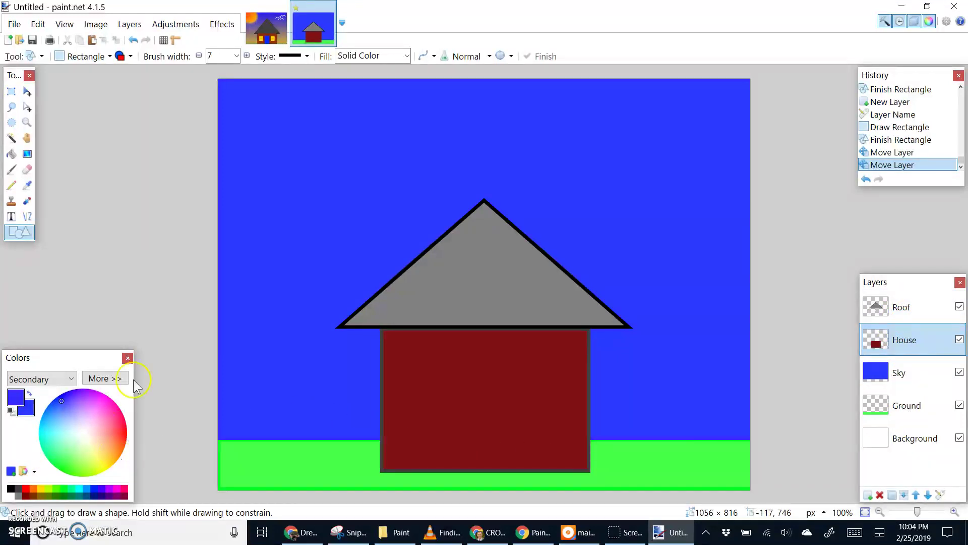
Start saving the drawing under a new file name, "House for video by" followed by the author's name.
left_click(14, 24)
left_click(31, 125)
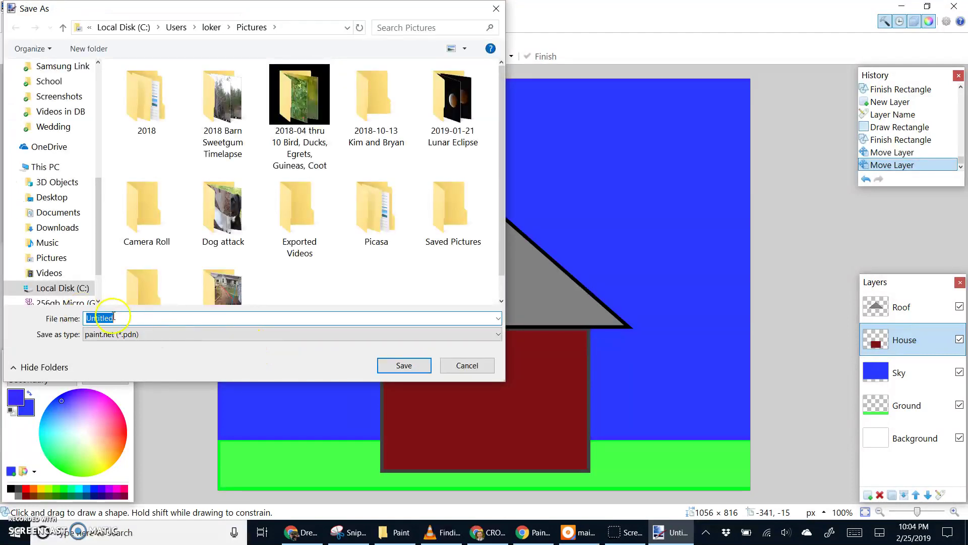
type("Shou")
key("BackSpace")
key("BackSpace")
key("BackSpace")
key("BackSpace")
type("House for video by Drew Loker")
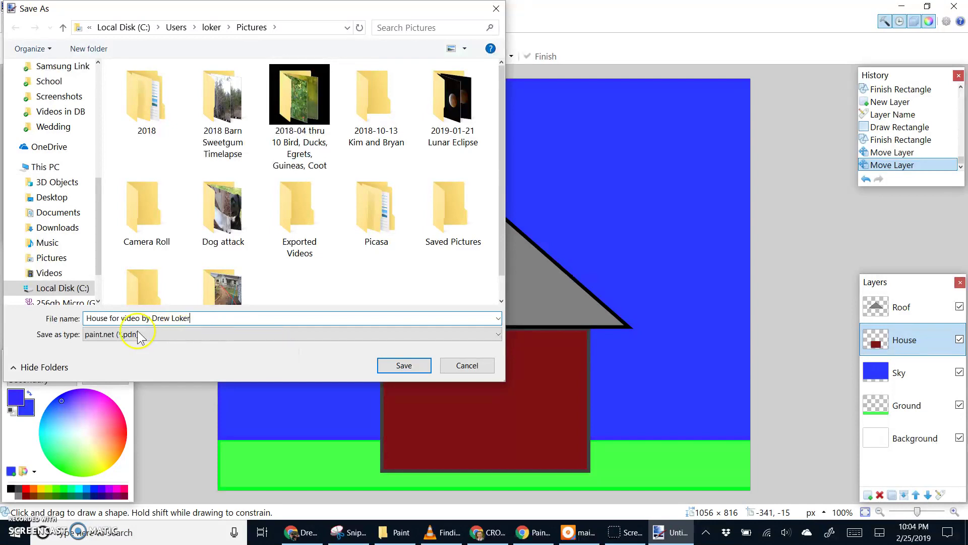
Save the drawing in the paint.net (*.pdn) format in the Pictures folder.
left_click(115, 335)
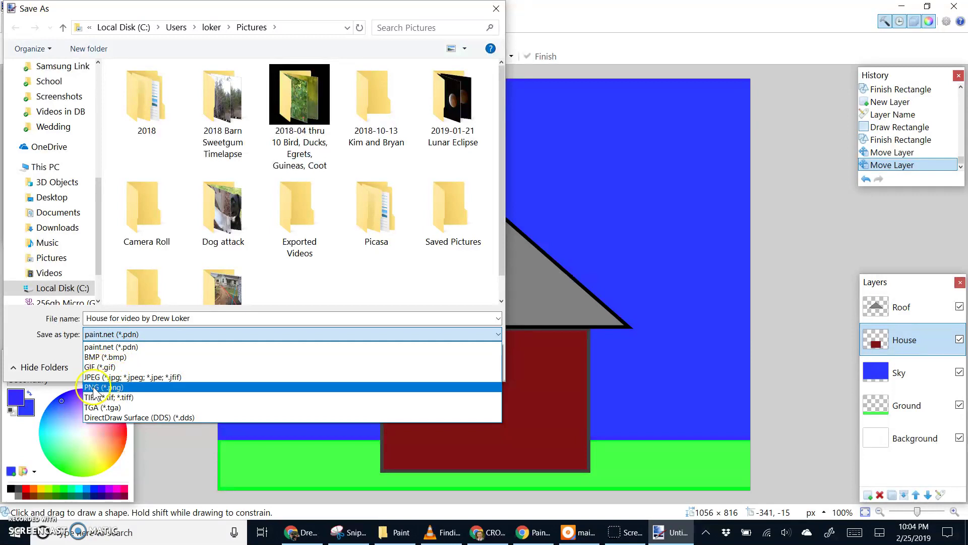
left_click(99, 348)
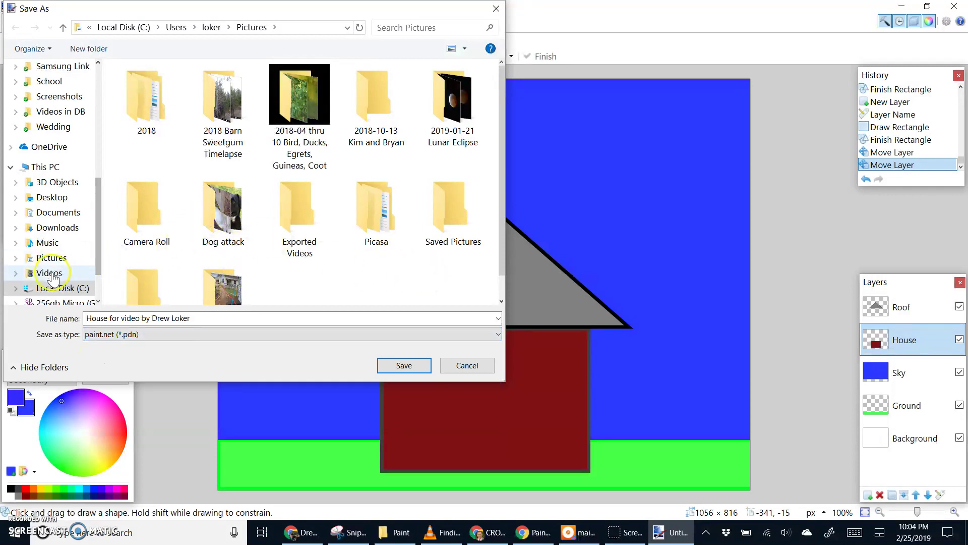
scroll(67, 282, "down", 1)
scroll(68, 282, "down", 1)
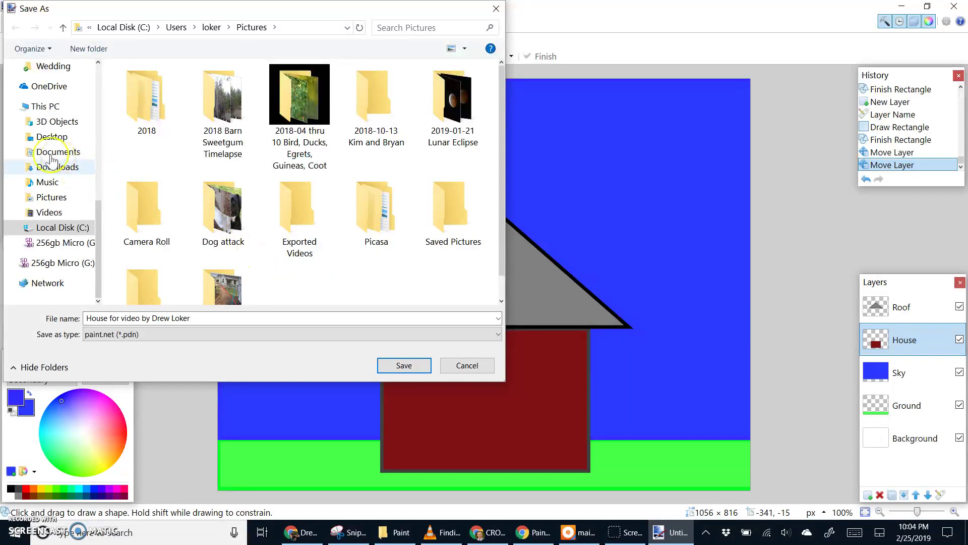
left_click(62, 199)
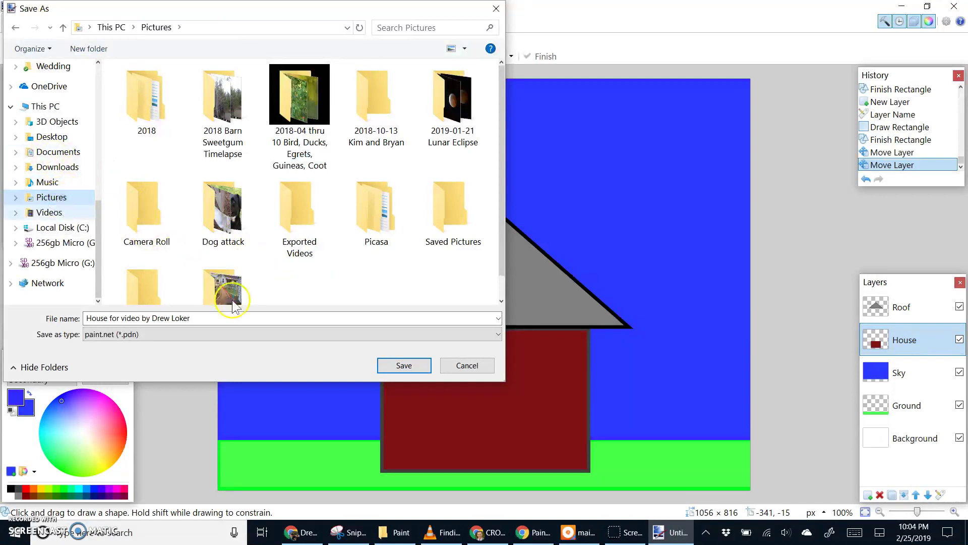
left_click(404, 365)
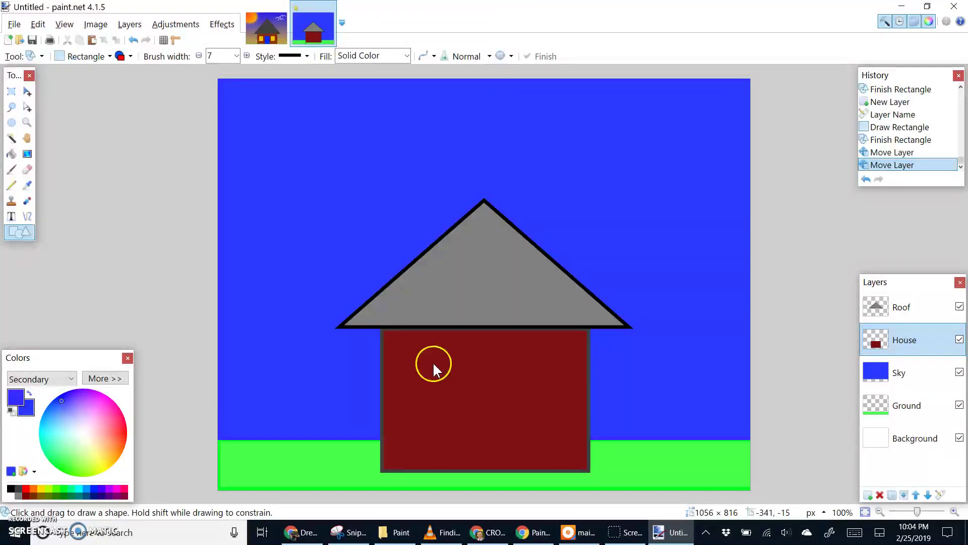